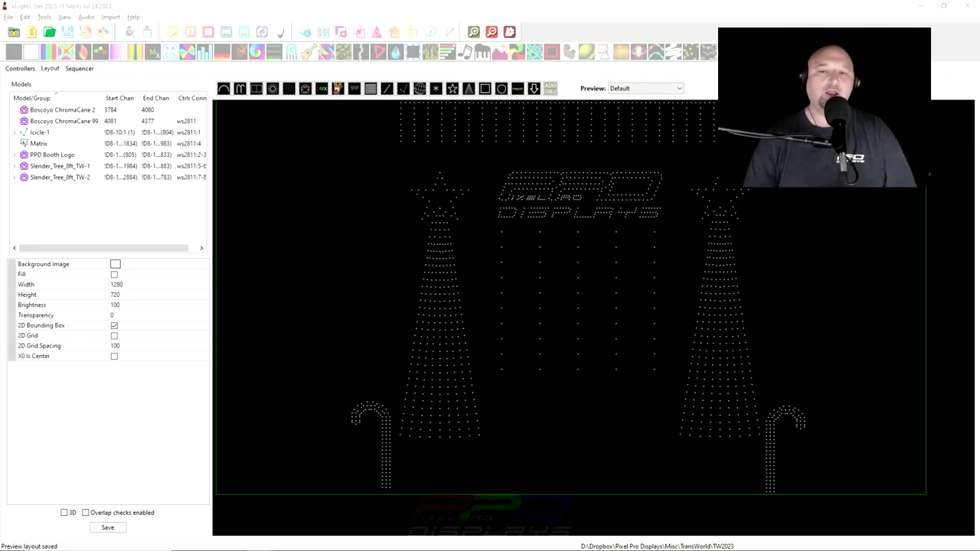
- Inspect the wiring order of the left cane, ChromaCane 99
{"action": "left_click", "coordinate": [771, 456]}
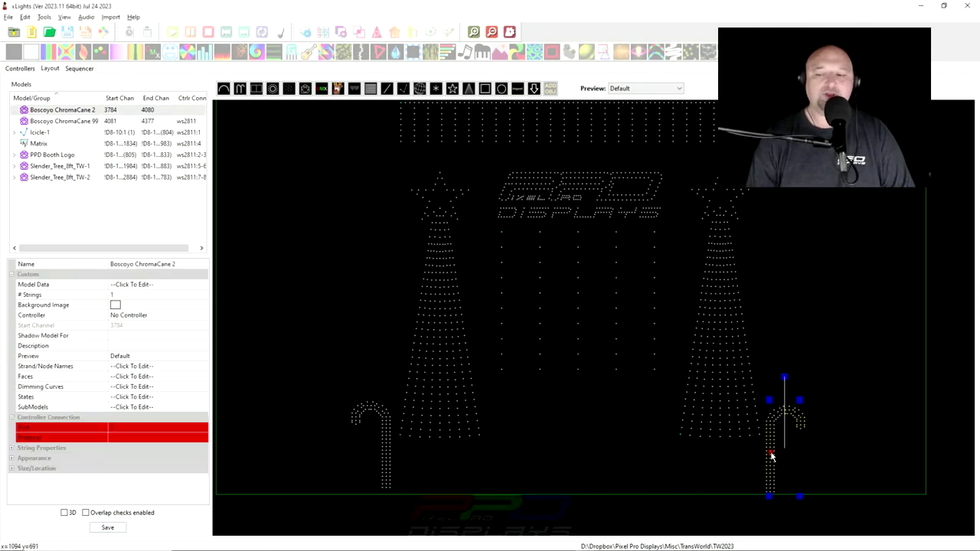
{"action": "left_click", "coordinate": [386, 453]}
{"action": "left_click", "coordinate": [771, 478]}
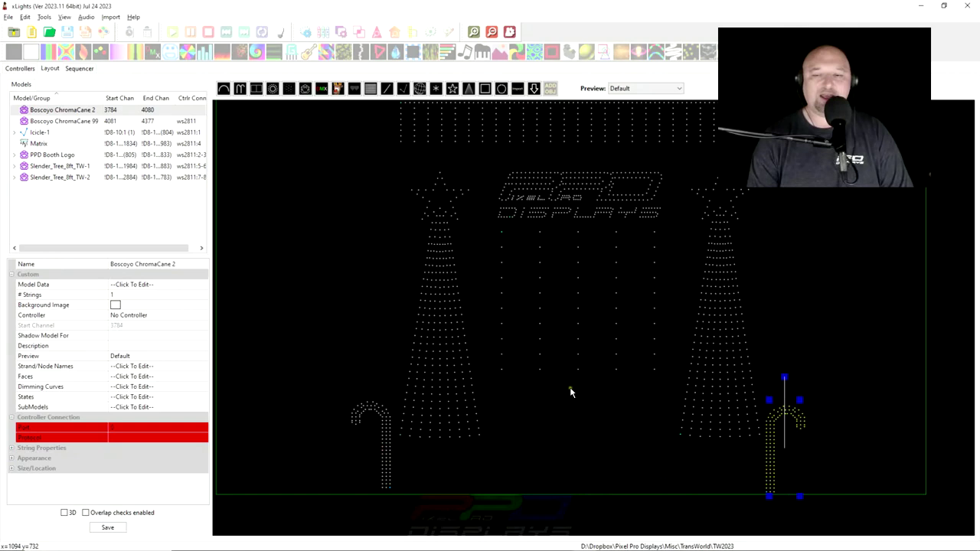
{"action": "right_click", "coordinate": [564, 407]}
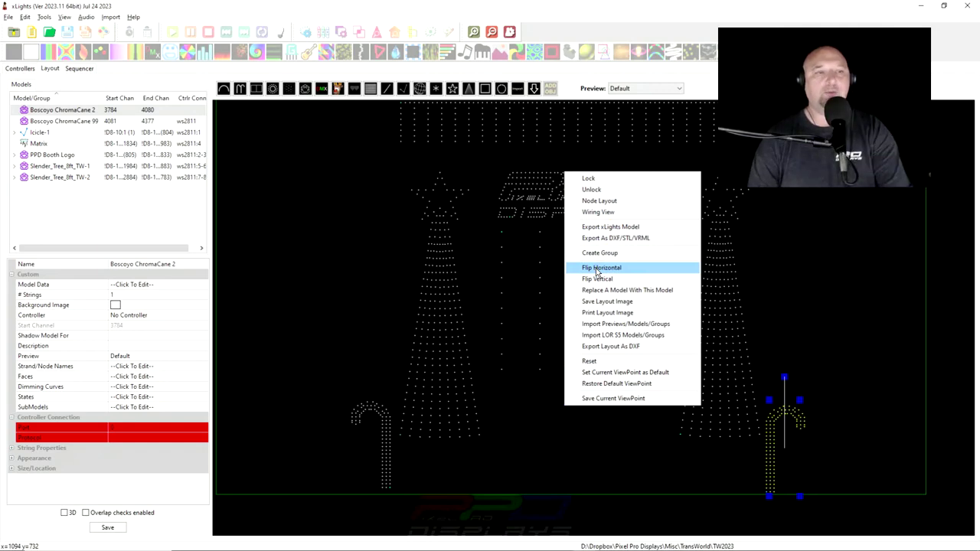
{"action": "left_click", "coordinate": [383, 466]}
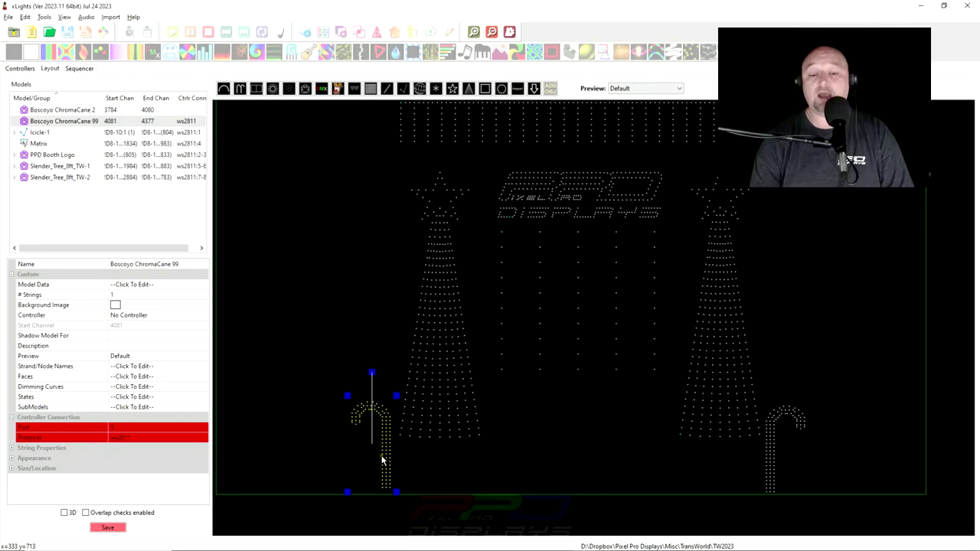
{"action": "right_click", "coordinate": [382, 458]}
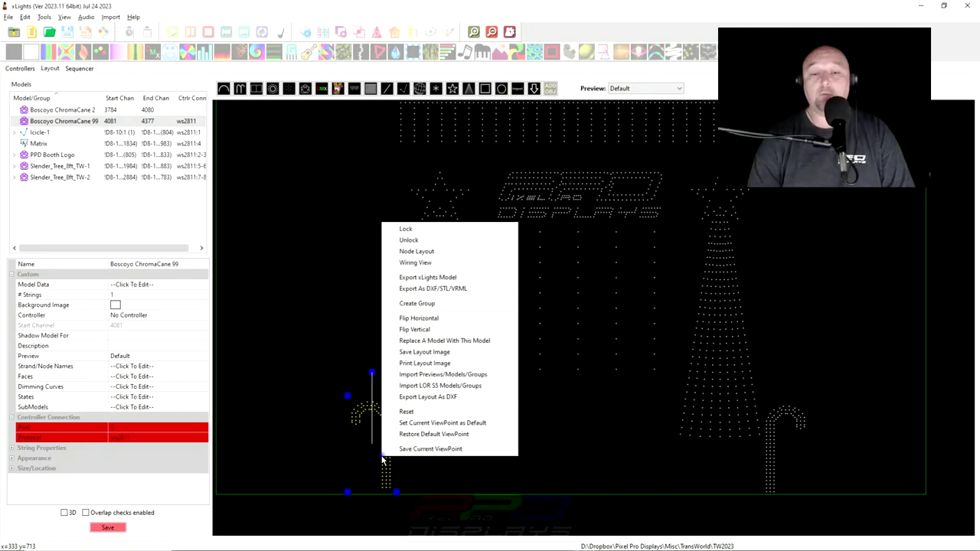
{"action": "left_click", "coordinate": [408, 265]}
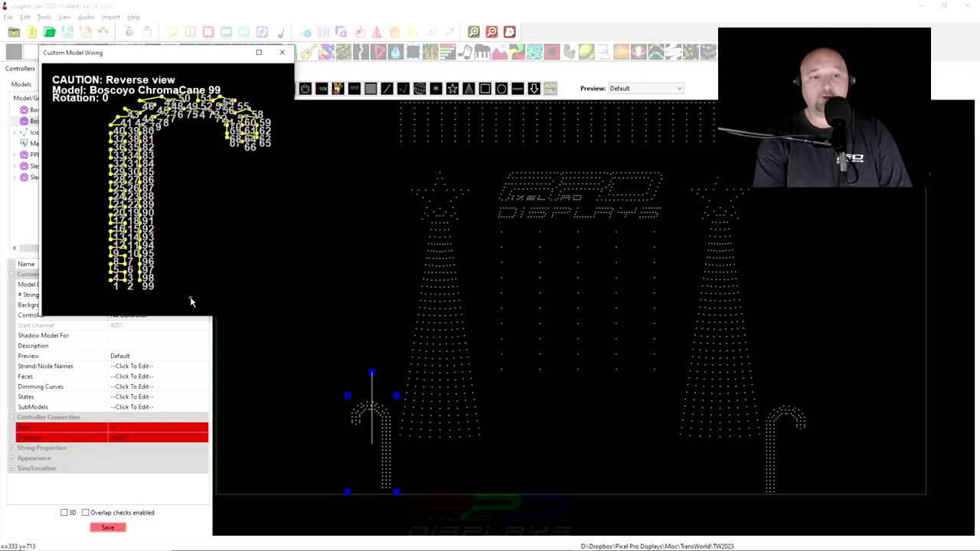
{"action": "left_click", "coordinate": [282, 53]}
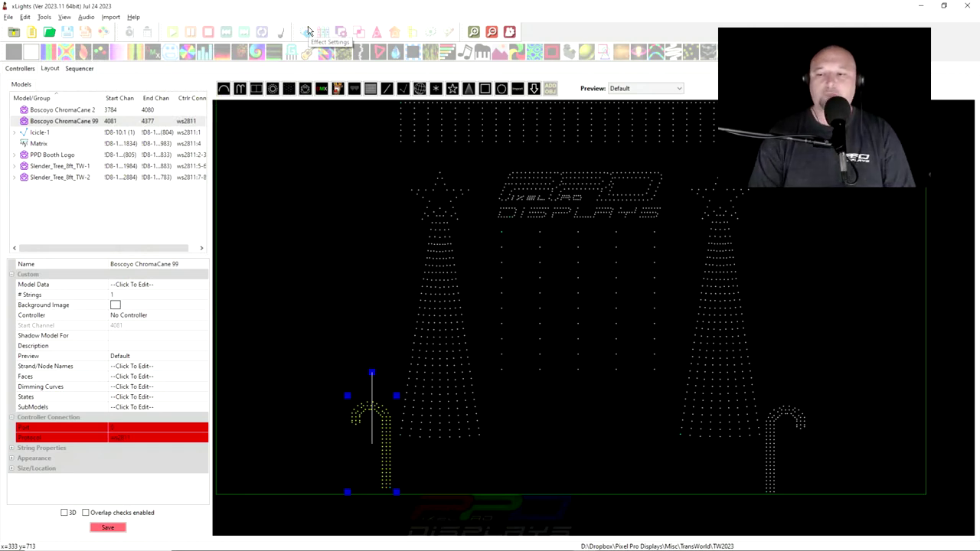
- Inspect the wiring order of the right cane, ChromaCane 2
{"action": "left_click", "coordinate": [770, 481]}
{"action": "right_click", "coordinate": [771, 481]}
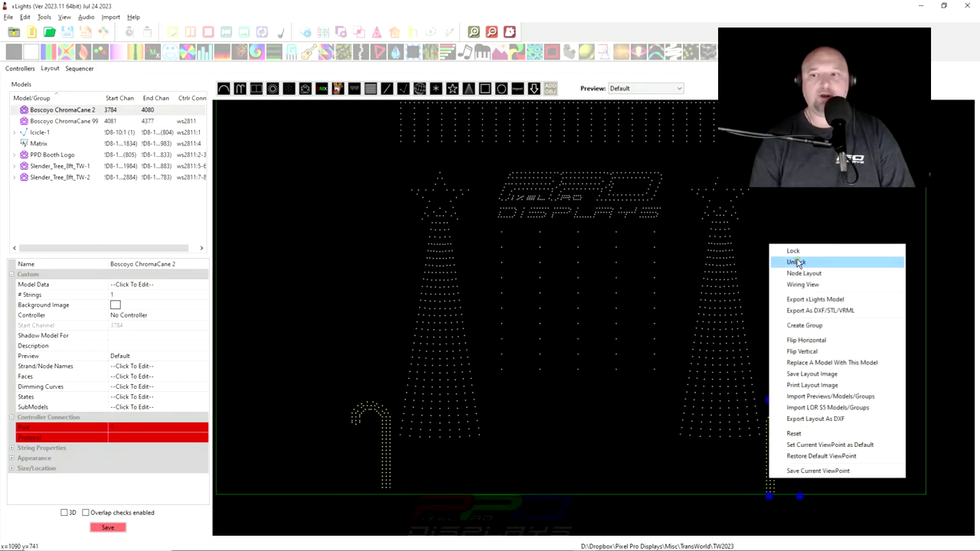
{"action": "left_click", "coordinate": [782, 285]}
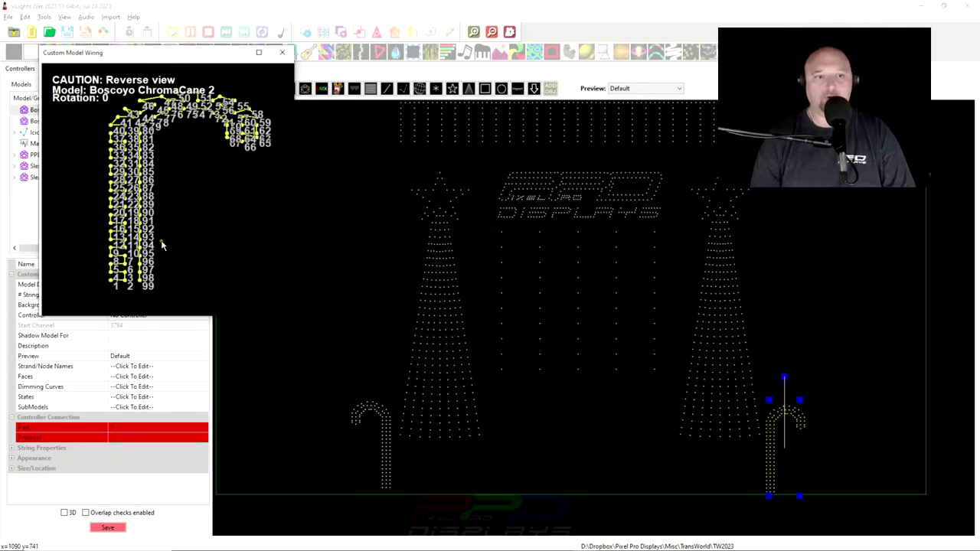
{"action": "left_click_drag", "start_coordinate": [193, 56], "coordinate": [845, 77]}
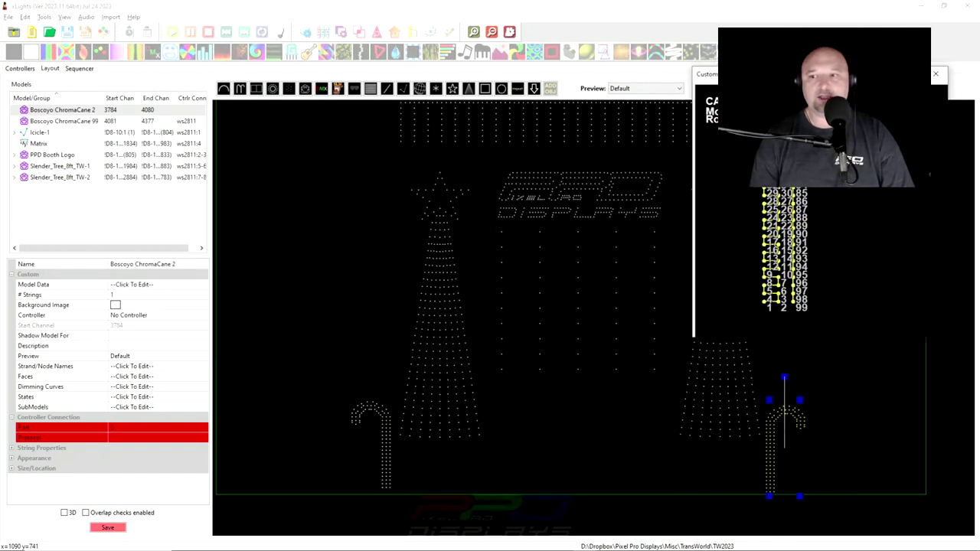
{"action": "left_click", "coordinate": [936, 73]}
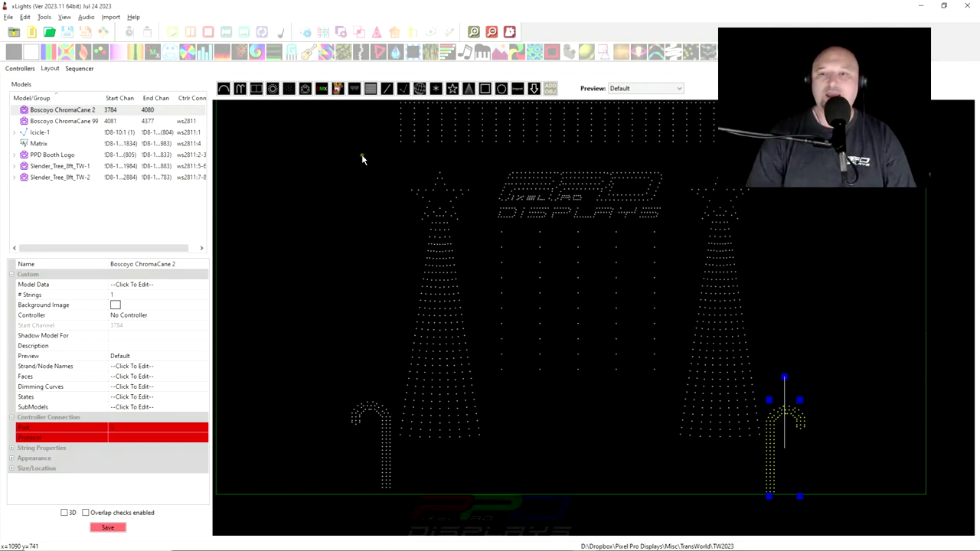
- Insert the Boscoyo DayCor ChromaCane 99 from the Candy Canes vendor catalogue into the empty Flip models layout
{"action": "right_click", "coordinate": [772, 453]}
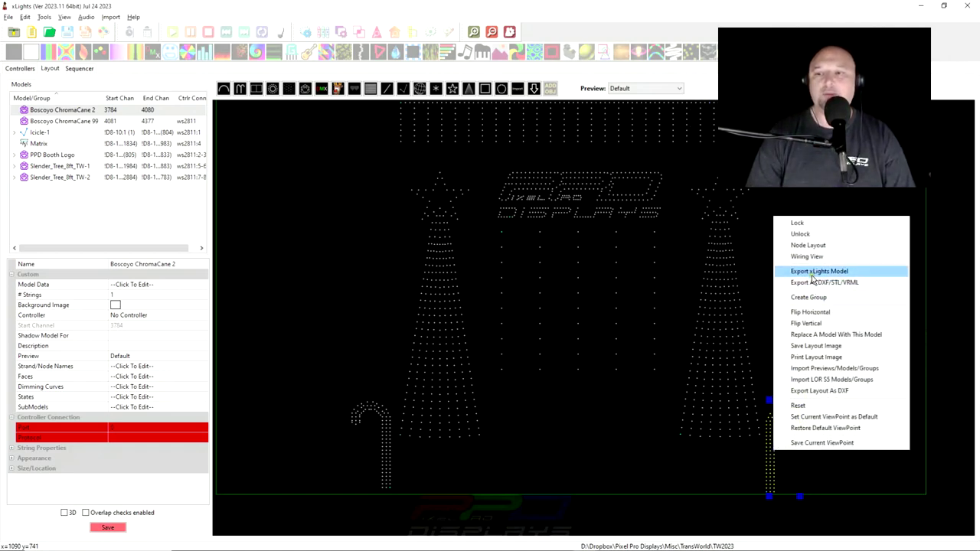
{"action": "left_click", "coordinate": [804, 324]}
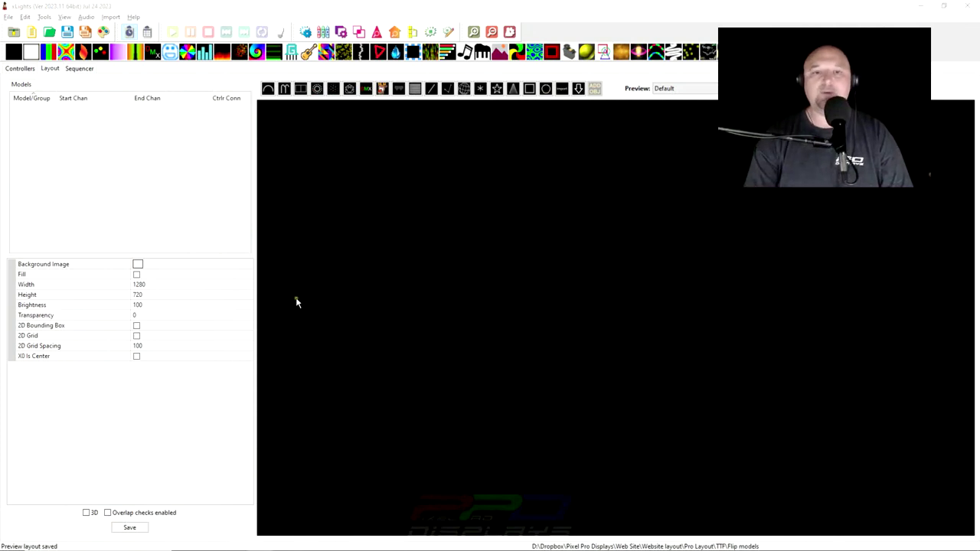
{"action": "left_click", "coordinate": [578, 88]}
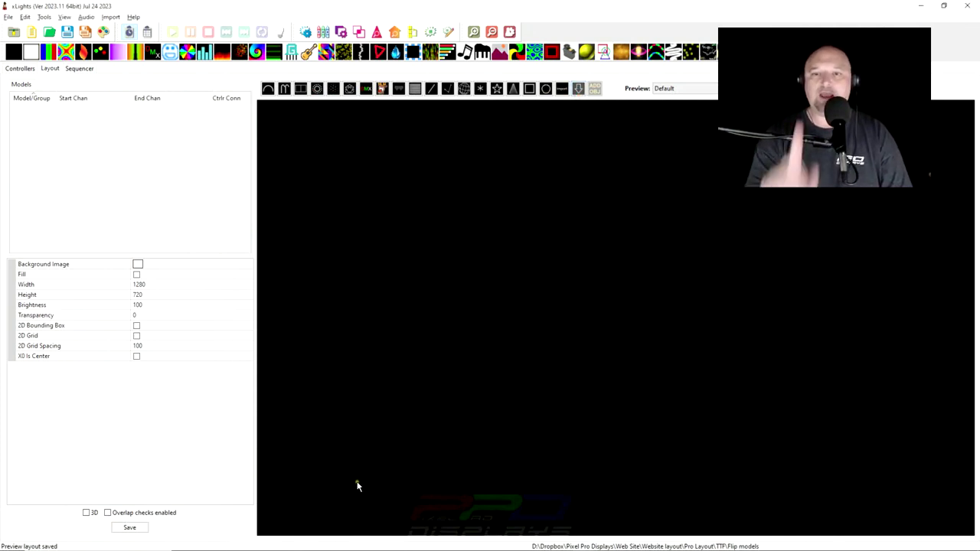
{"action": "left_click_drag", "start_coordinate": [409, 256], "coordinate": [455, 332]}
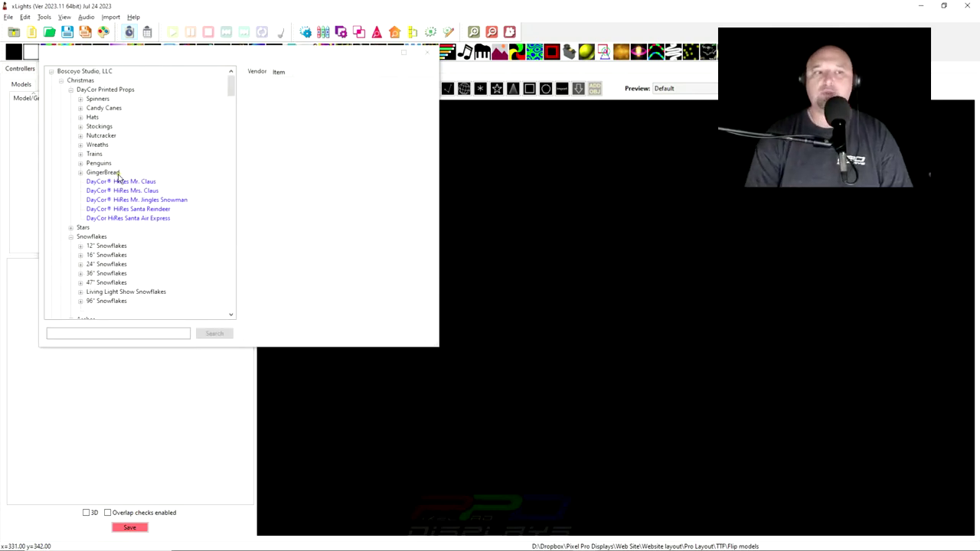
{"action": "left_click", "coordinate": [81, 108]}
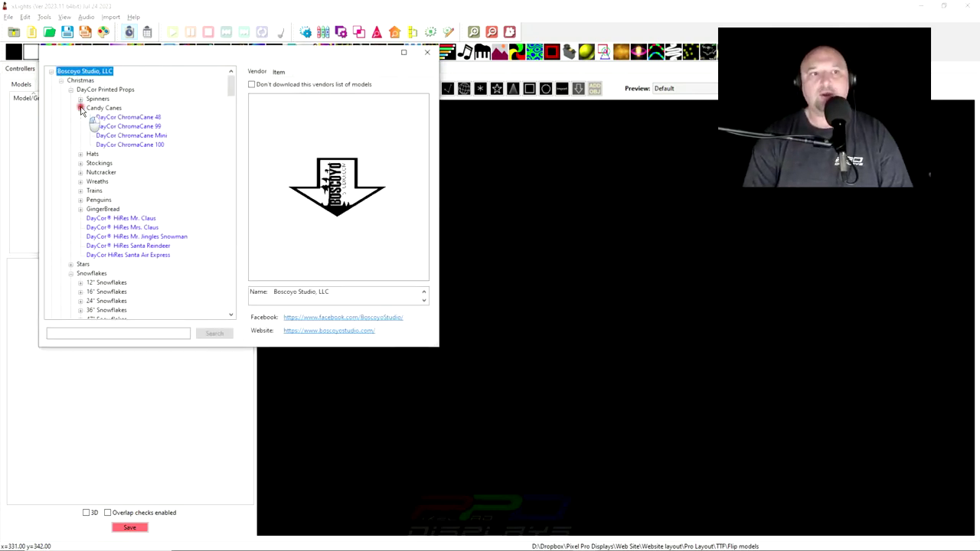
{"action": "left_click", "coordinate": [128, 127]}
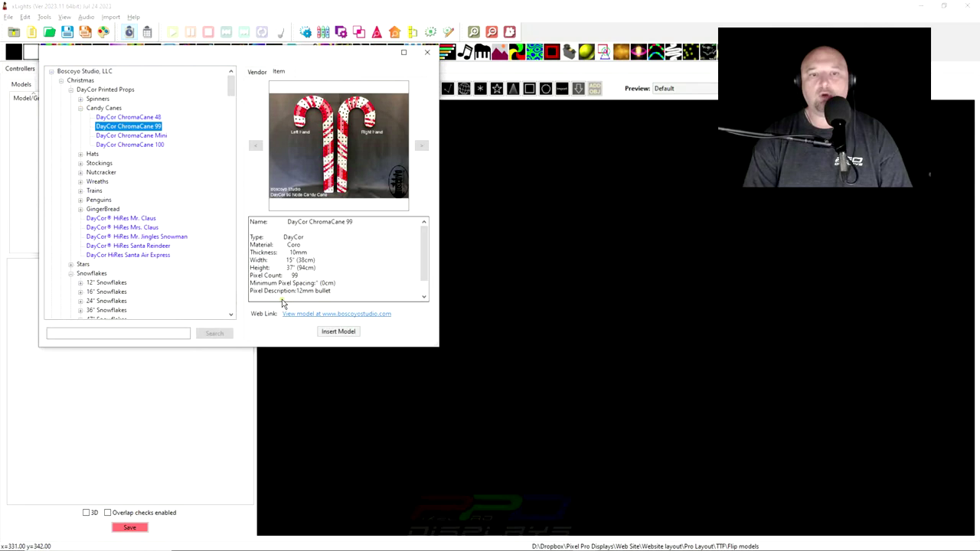
{"action": "left_click", "coordinate": [337, 332]}
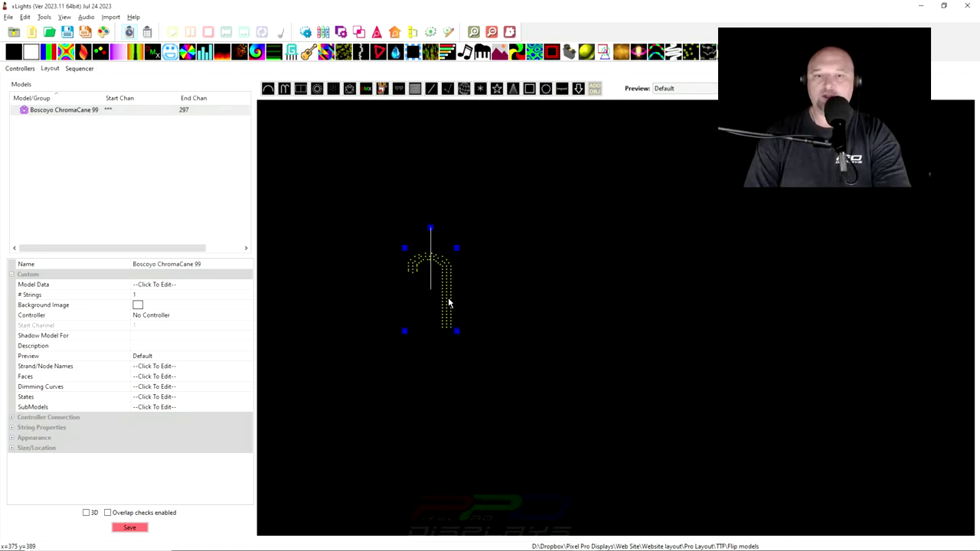
- Paste a copy of the cane beside the original and align both canes along their bottoms
{"action": "key", "text": "ctrl+v"}
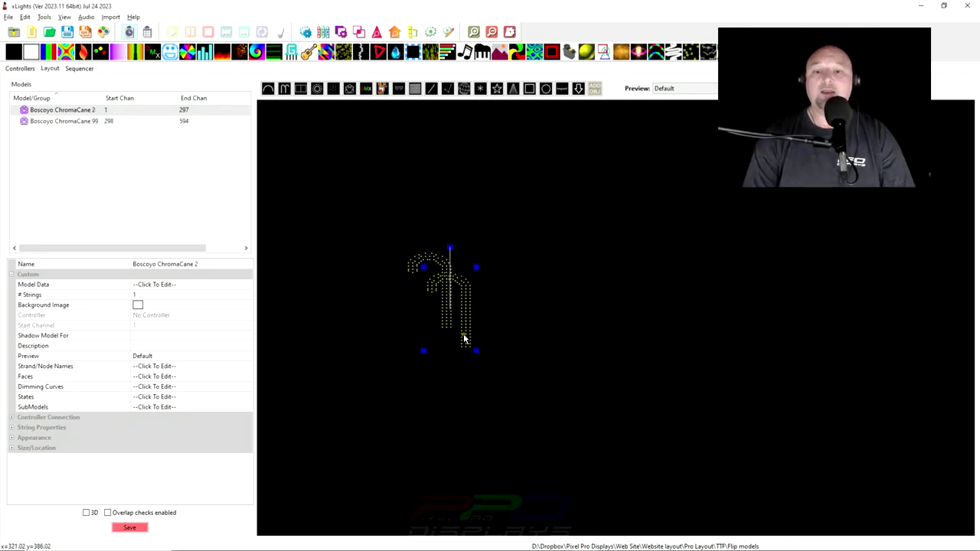
{"action": "left_click_drag", "start_coordinate": [464, 338], "coordinate": [494, 314]}
{"action": "left_click_drag", "start_coordinate": [367, 184], "coordinate": [565, 376]}
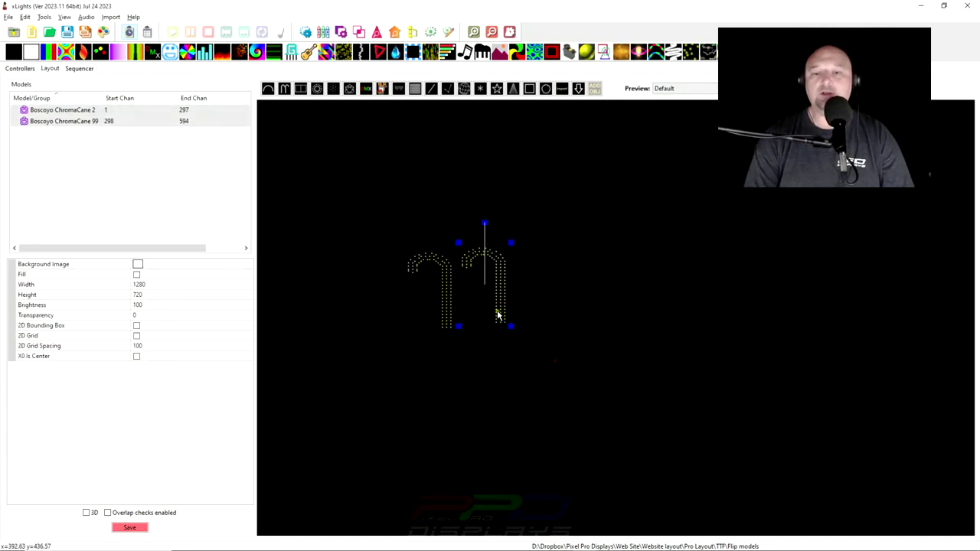
{"action": "right_click", "coordinate": [499, 314]}
{"action": "mouse_move", "coordinate": [526, 55]}
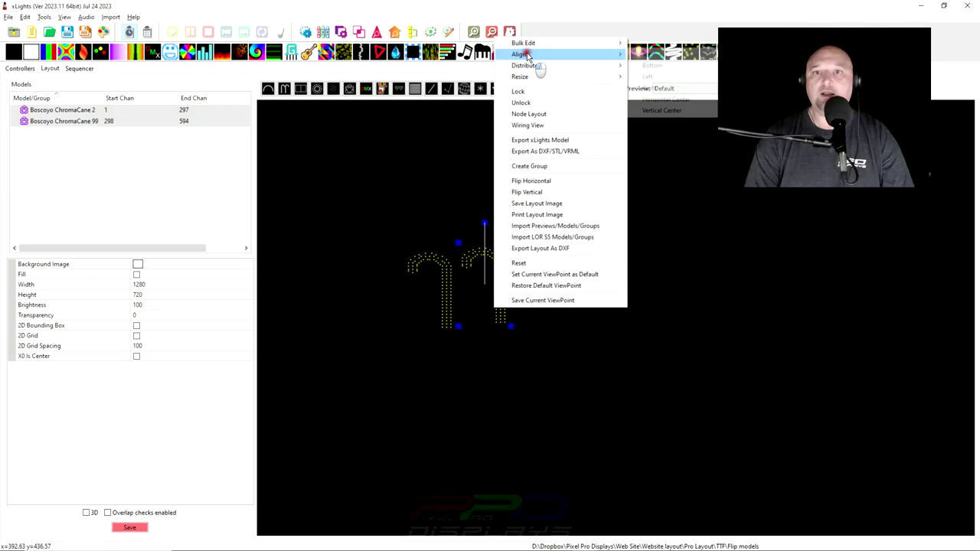
{"action": "left_click", "coordinate": [642, 67]}
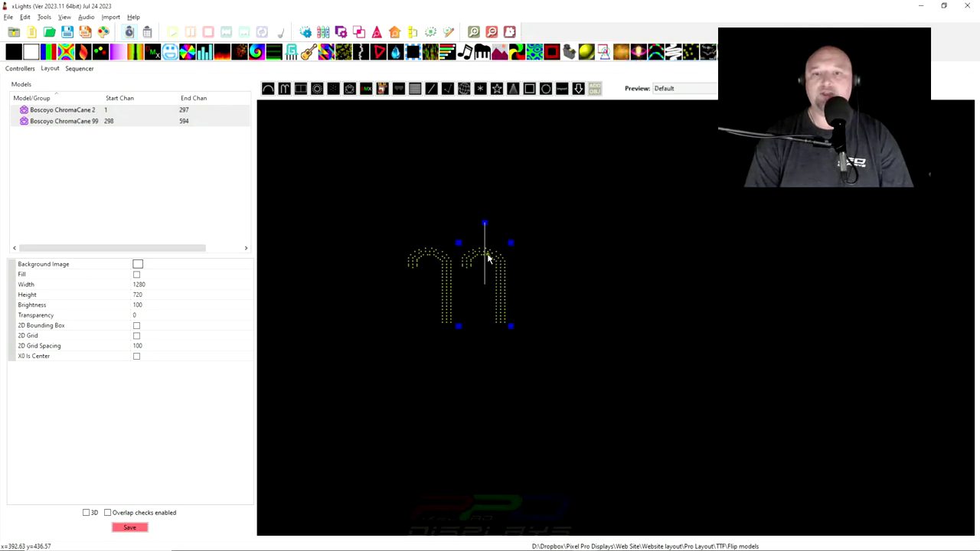
- Mirror ChromaCane 2 so its hook faces right, then reselect both canes for grouping
{"action": "right_click", "coordinate": [495, 309]}
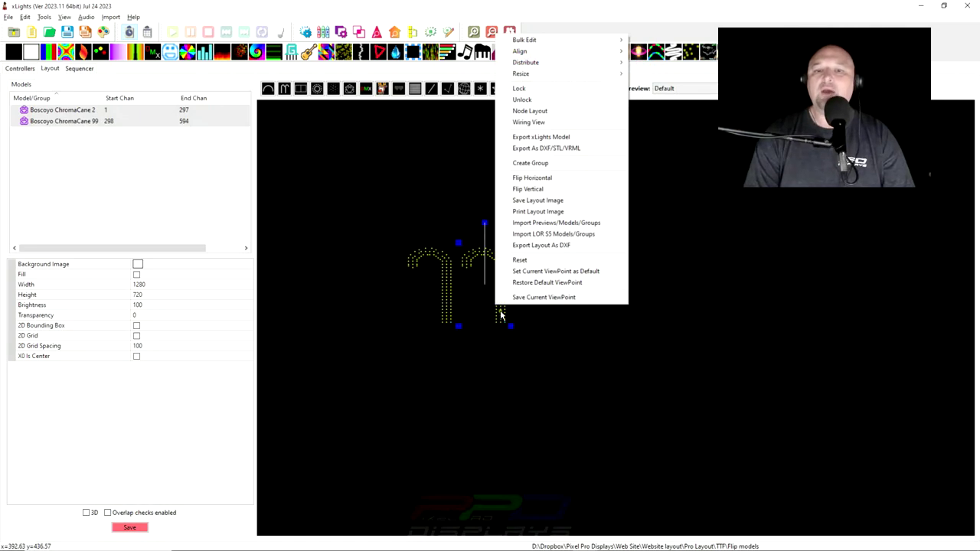
{"action": "left_click", "coordinate": [501, 314]}
{"action": "left_click", "coordinate": [506, 318]}
{"action": "right_click", "coordinate": [494, 282]}
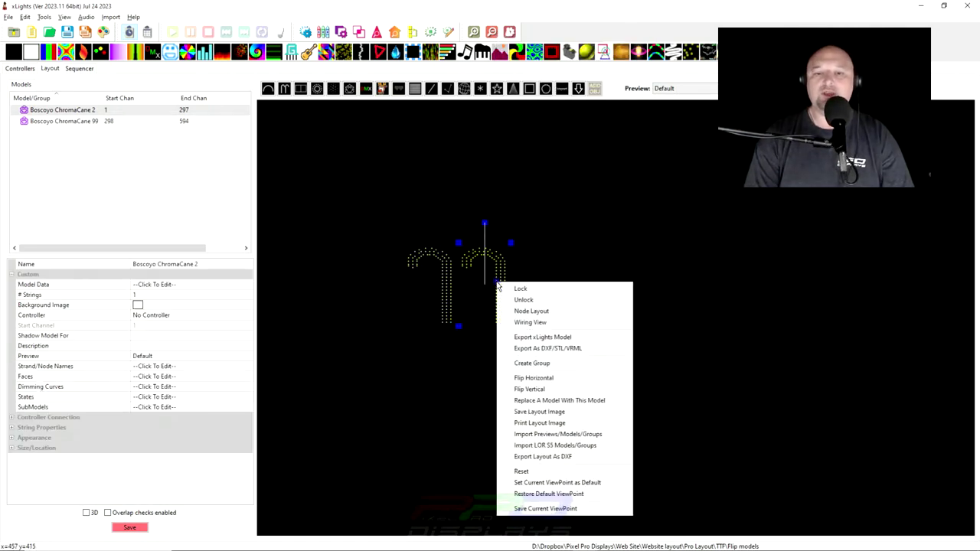
{"action": "left_click", "coordinate": [520, 378]}
{"action": "left_click_drag", "start_coordinate": [543, 350], "coordinate": [378, 216]}
{"action": "right_click", "coordinate": [439, 306]}
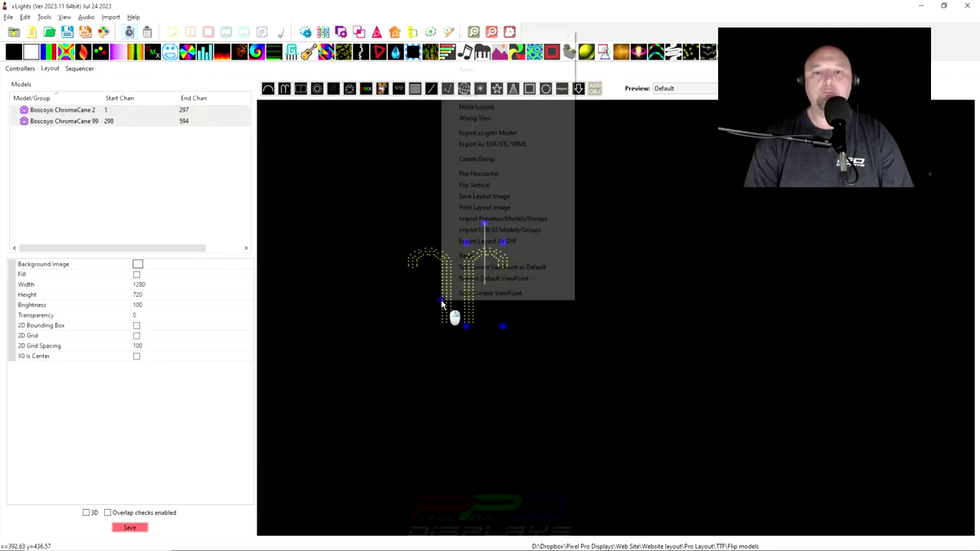
- Name the new group Canes1, holding ChromaCane 2 and ChromaCane 99
{"action": "left_click", "coordinate": [470, 159]}
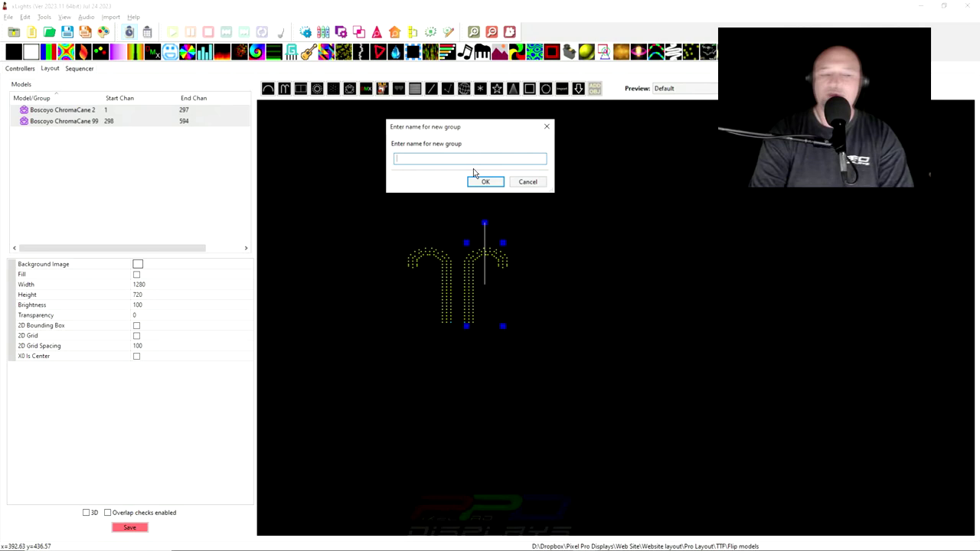
{"action": "type", "text": "Canes1"}
{"action": "key", "text": "Return"}
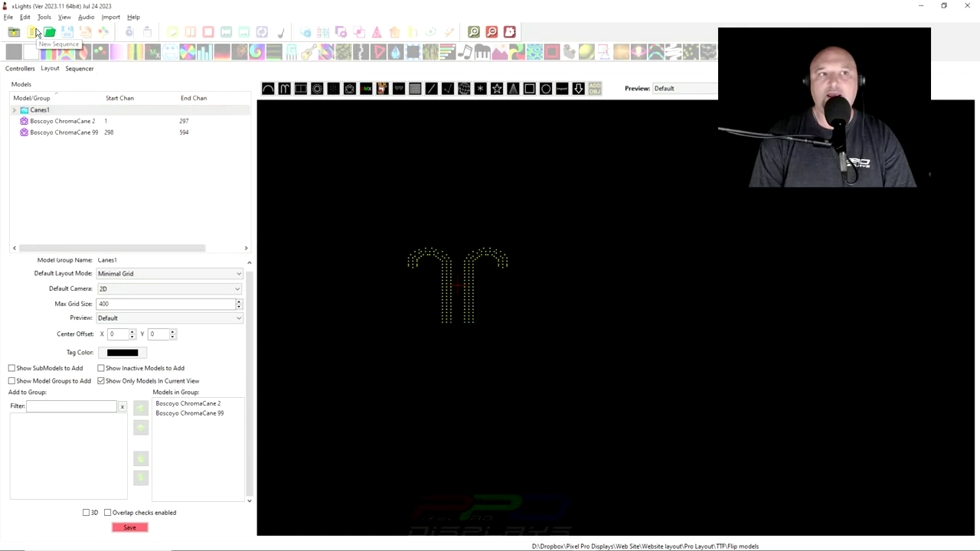
- Start a new animation sequence
{"action": "left_click", "coordinate": [36, 33]}
{"action": "left_click", "coordinate": [230, 191]}
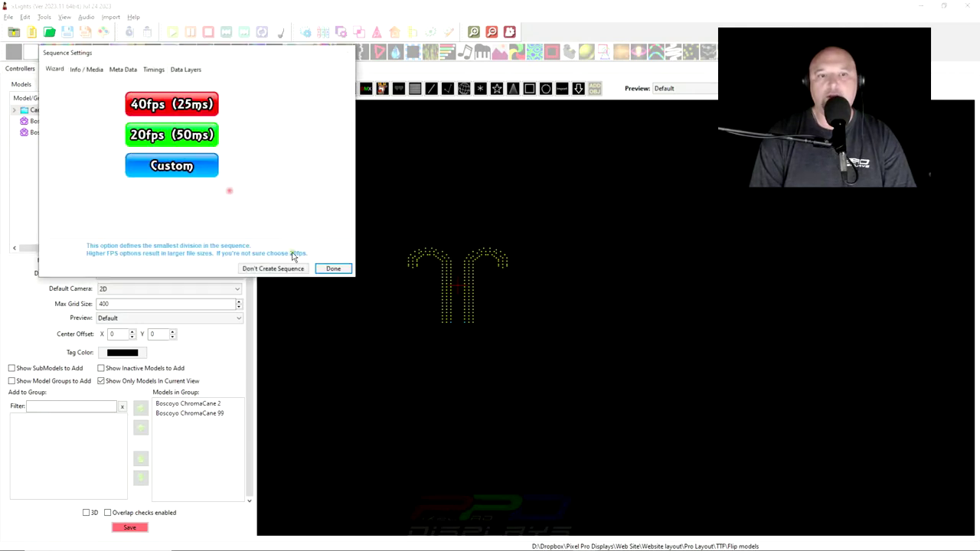
{"action": "left_click", "coordinate": [333, 268]}
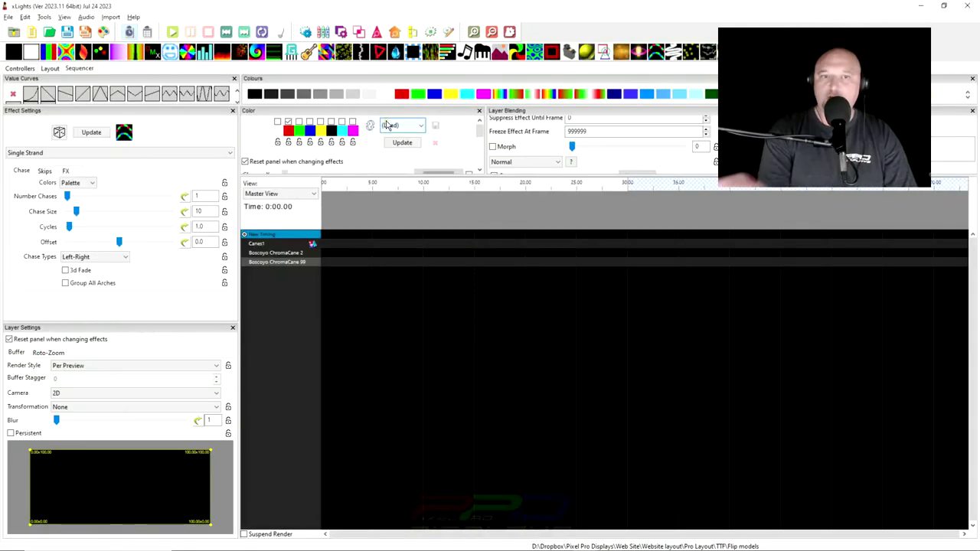
- Put a Single Strand chase of size 82 on Canes1 from 0 to 5.65 s
{"action": "left_click", "coordinate": [381, 201]}
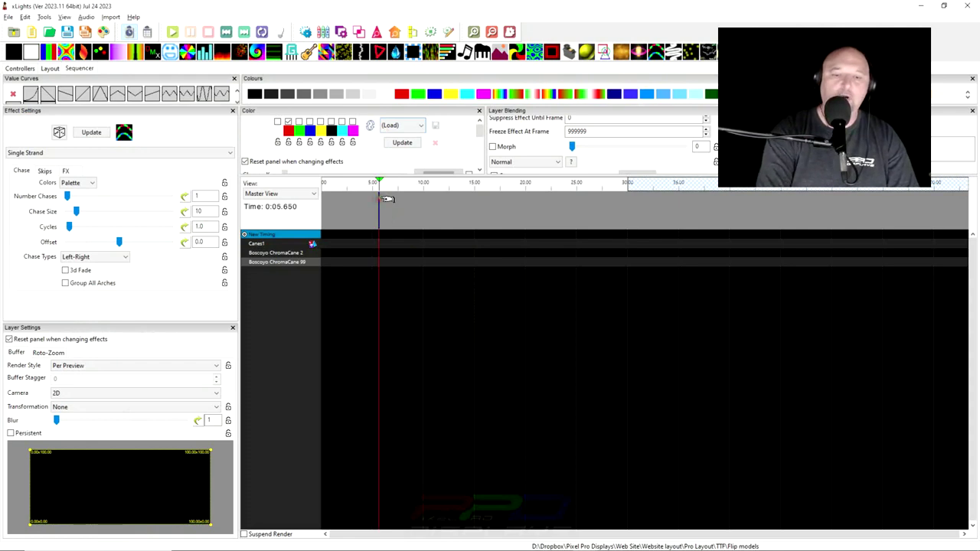
{"action": "left_click", "coordinate": [333, 242]}
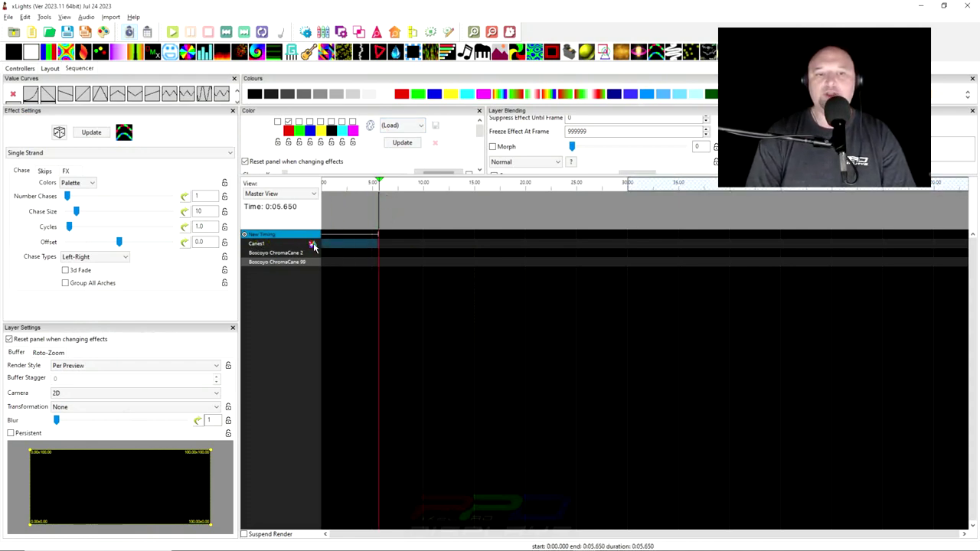
{"action": "left_click_drag", "start_coordinate": [313, 247], "coordinate": [359, 245]}
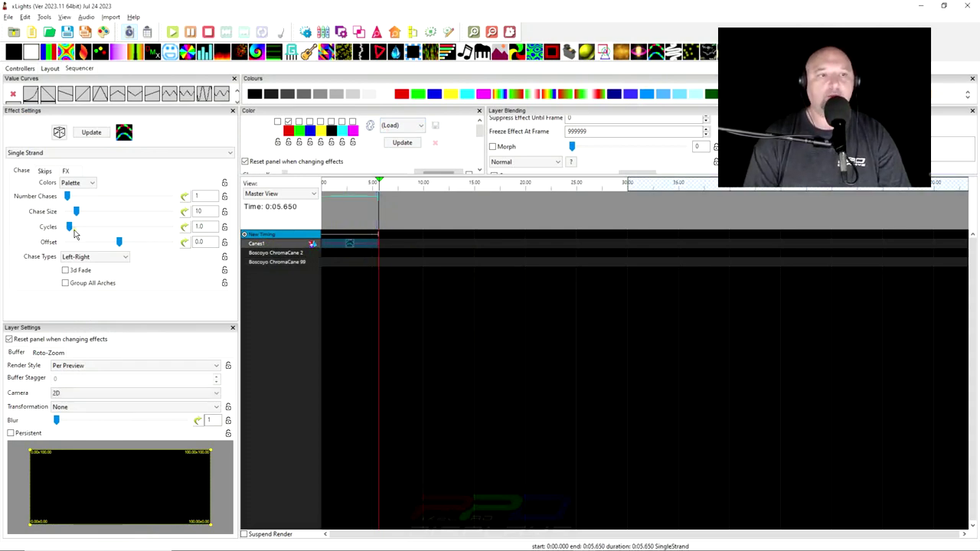
{"action": "left_click_drag", "start_coordinate": [77, 212], "coordinate": [151, 212]}
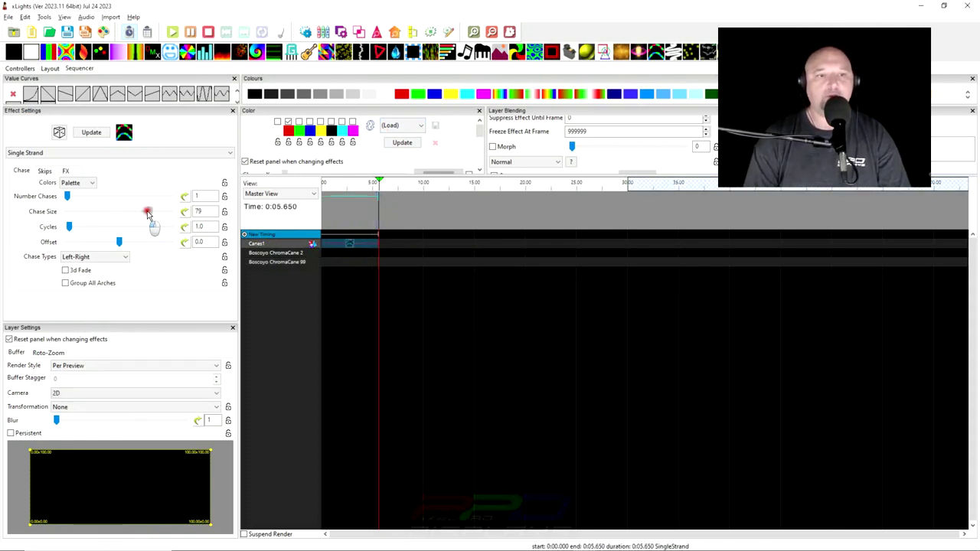
- Show the model preview below the timeline and set the Canes1 chase render style to Default
{"action": "left_click", "coordinate": [377, 32]}
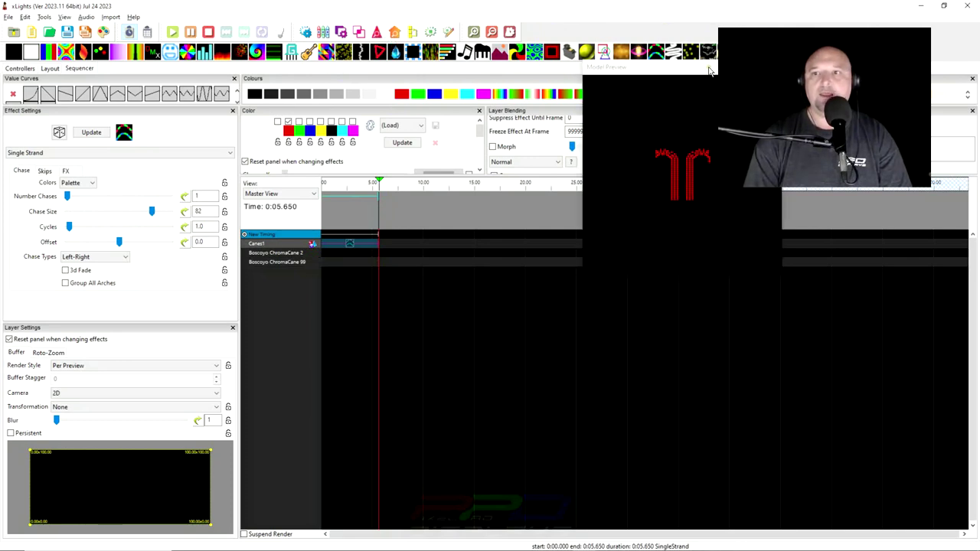
{"action": "left_click_drag", "start_coordinate": [710, 71], "coordinate": [694, 208]}
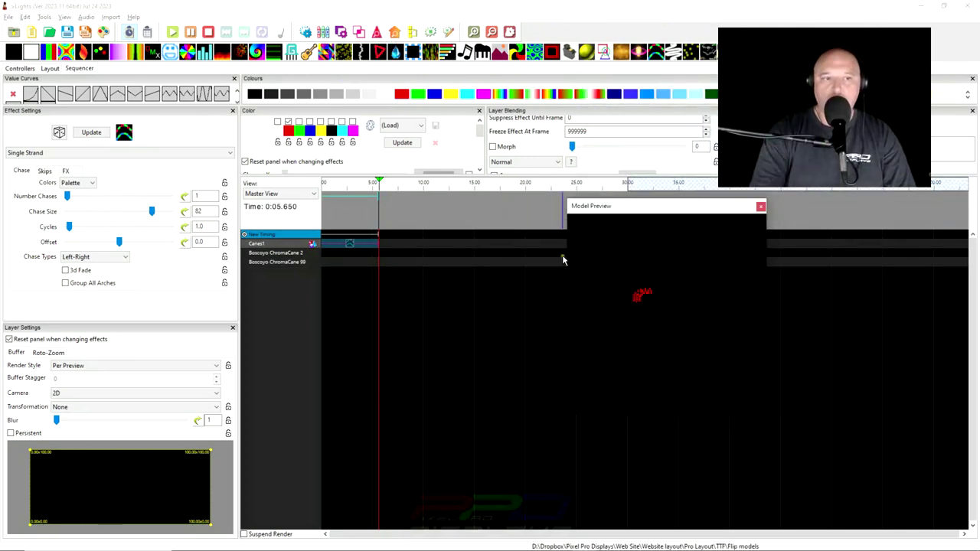
{"action": "left_click", "coordinate": [134, 365]}
{"action": "left_click", "coordinate": [66, 379]}
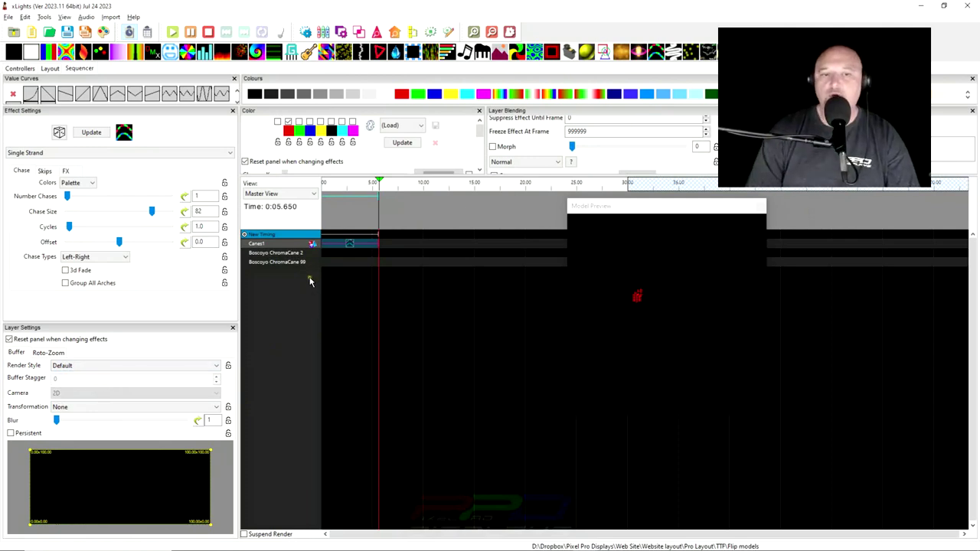
{"action": "left_click", "coordinate": [350, 244]}
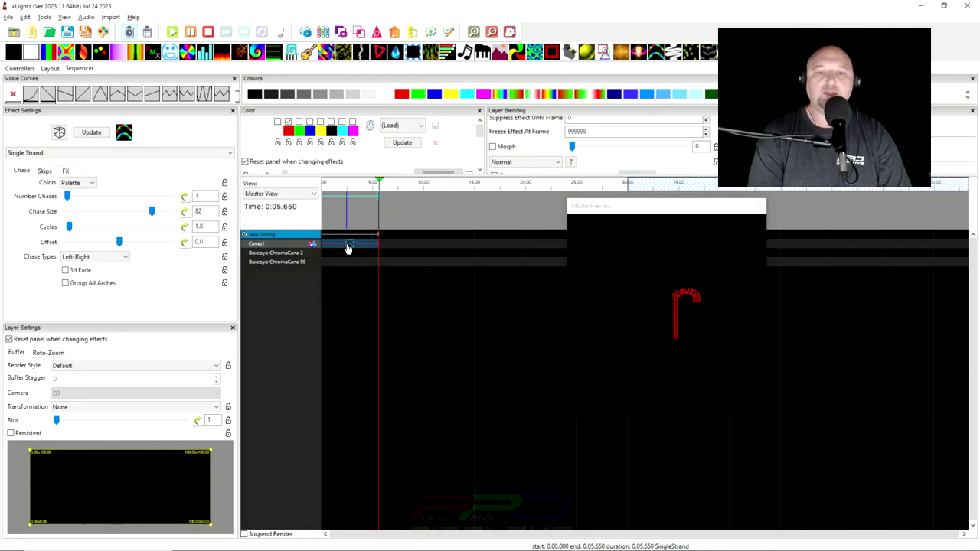
{"action": "left_click", "coordinate": [134, 365]}
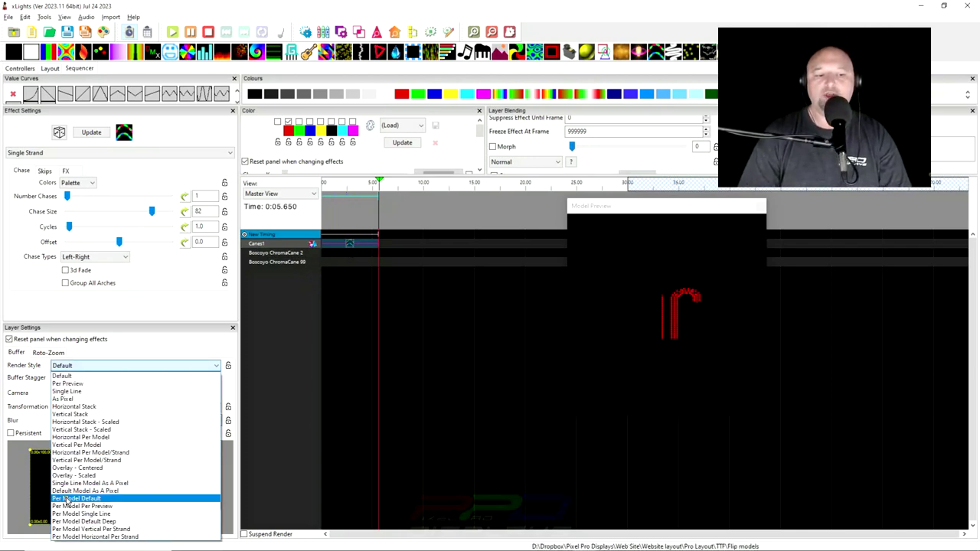
- Switch the Canes1 chase to Per Model Default rendering, then return to the Layout tab
{"action": "left_click", "coordinate": [69, 499]}
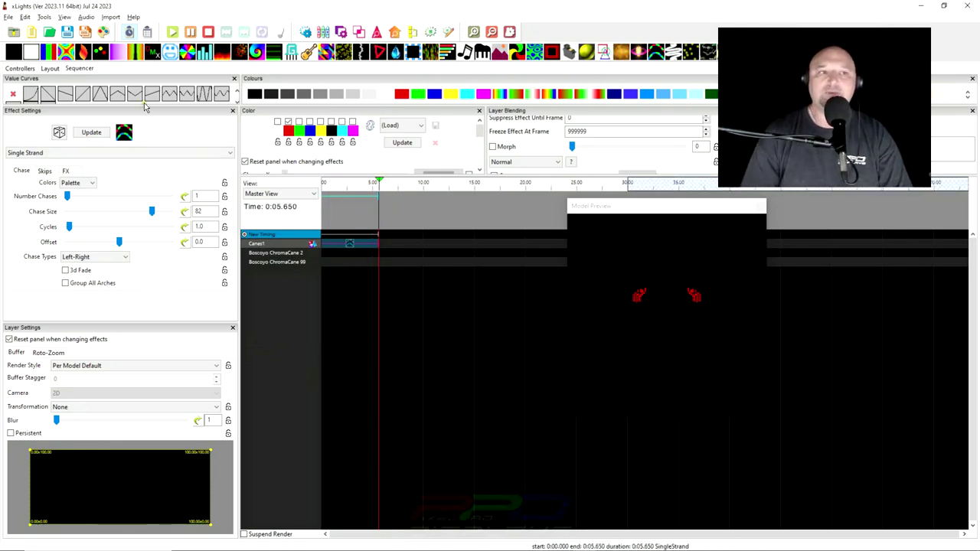
{"action": "left_click", "coordinate": [50, 68]}
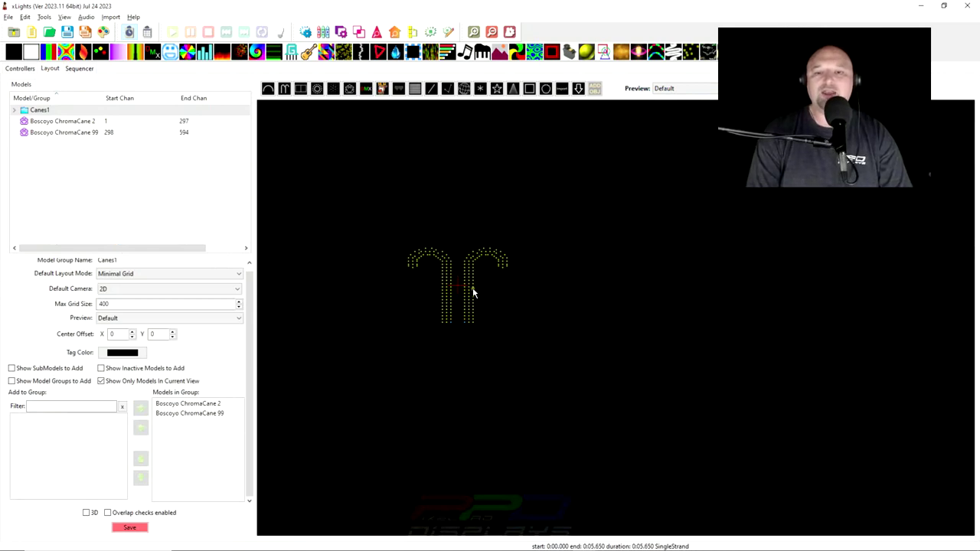
- Select ChromaCane 2 in the layout, then return to the sequencer and check the Per Model Default render style
{"action": "left_click", "coordinate": [471, 278]}
{"action": "right_click", "coordinate": [468, 290]}
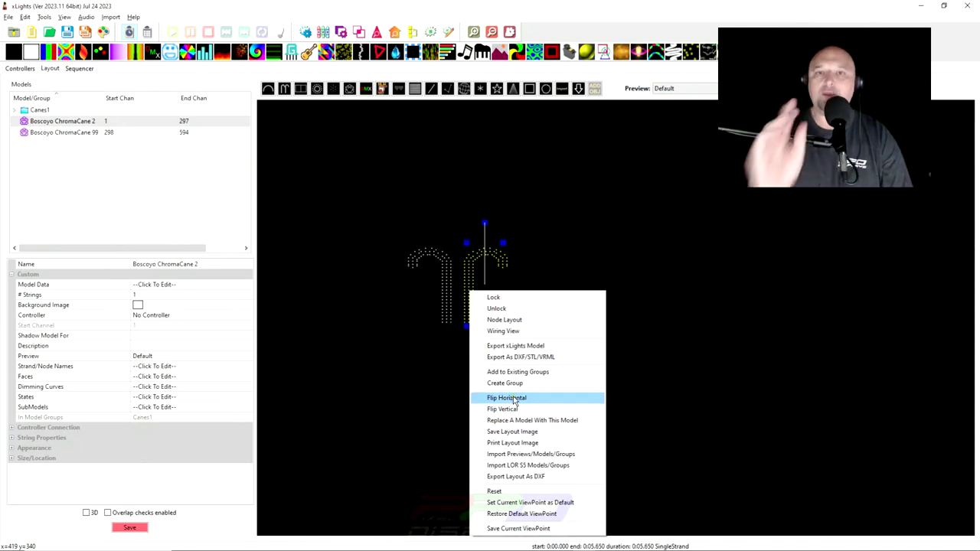
{"action": "left_click", "coordinate": [90, 68]}
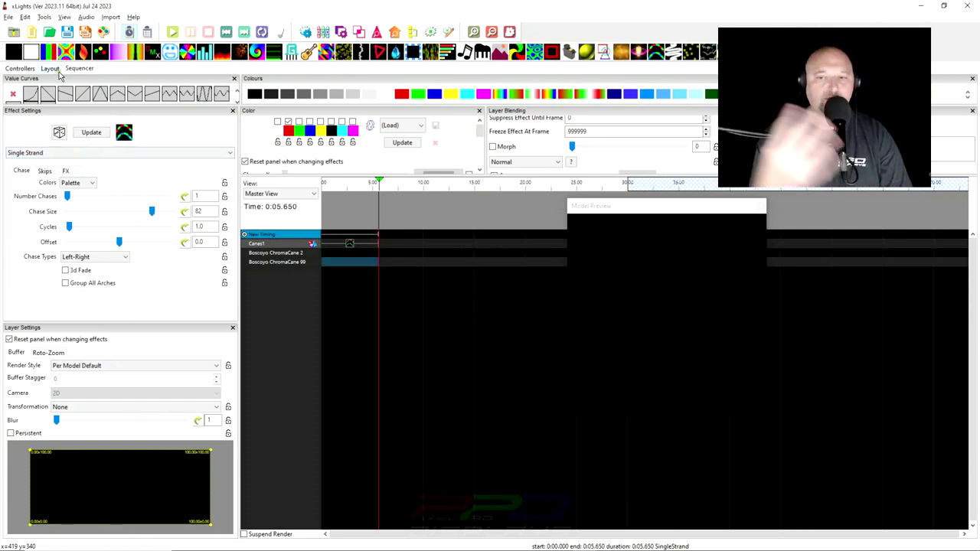
{"action": "left_click", "coordinate": [123, 366]}
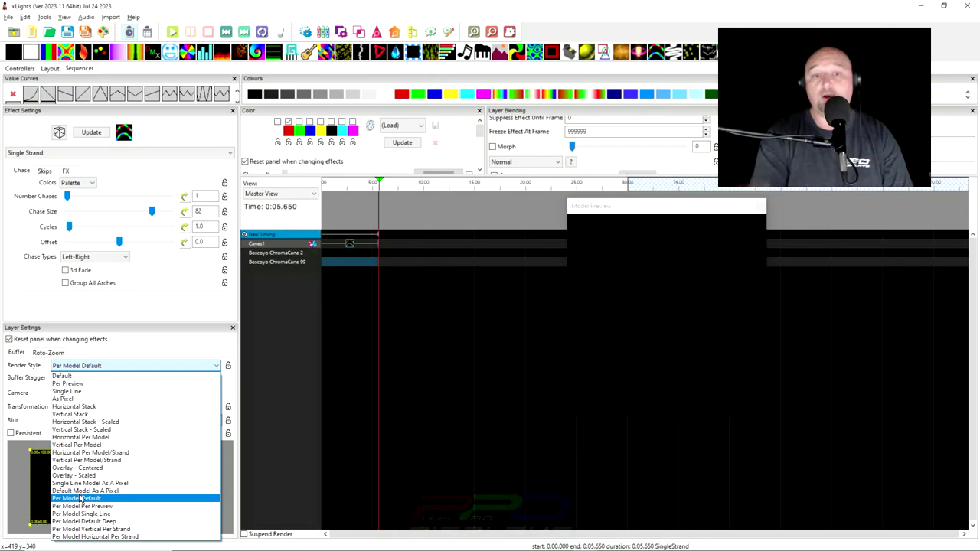
- Paste two copies of ChromaCane 99 below the others as ChromaCane 3 and ChromaCane 4
{"action": "left_click", "coordinate": [46, 70]}
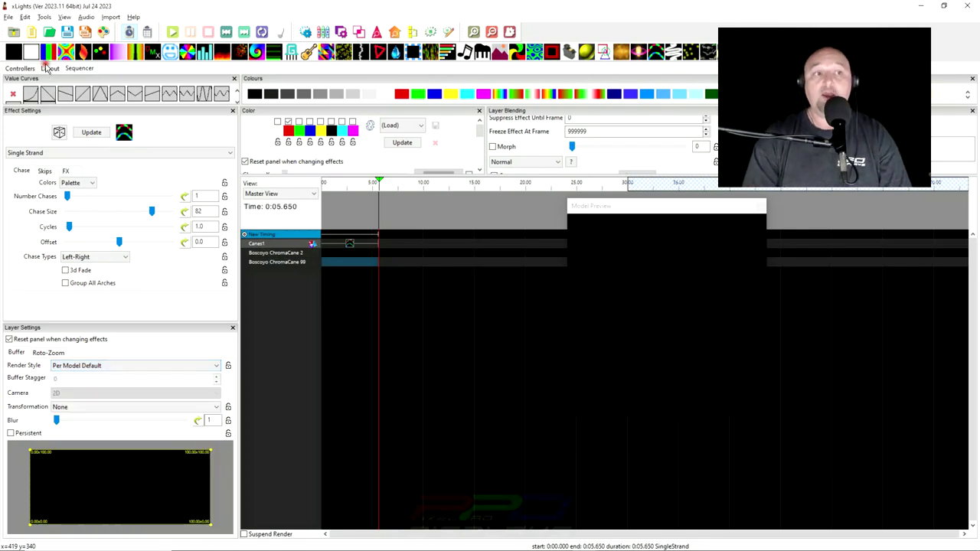
{"action": "left_click", "coordinate": [49, 68]}
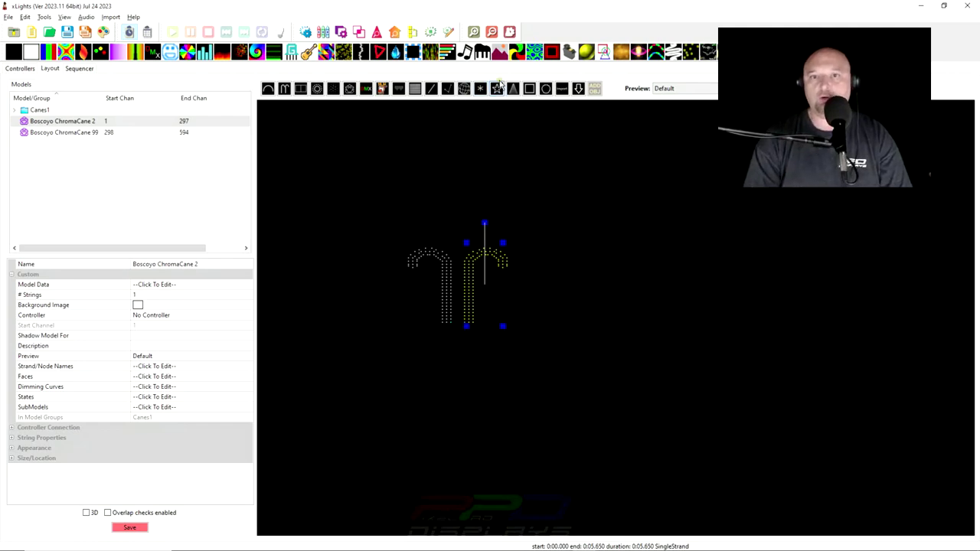
{"action": "left_click", "coordinate": [418, 260]}
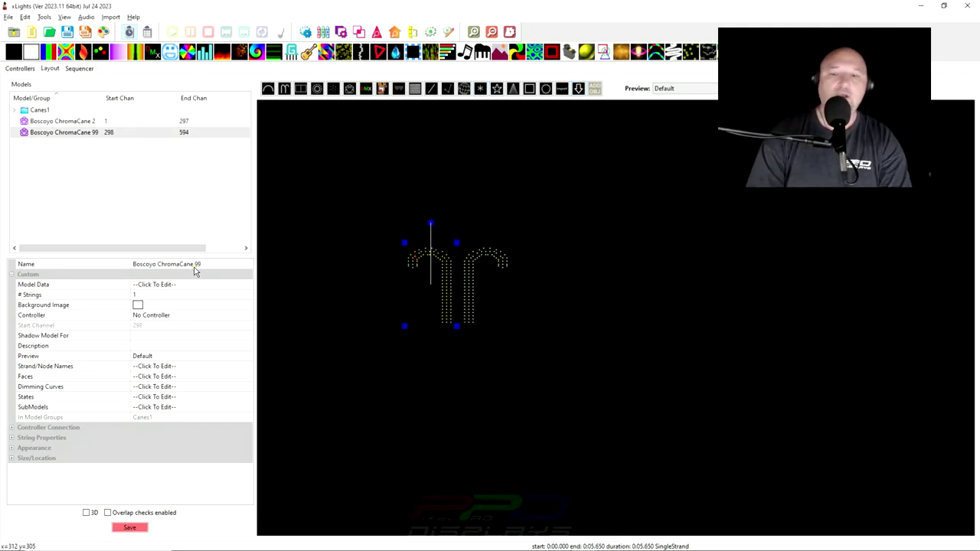
{"action": "key", "text": "ctrl+v"}
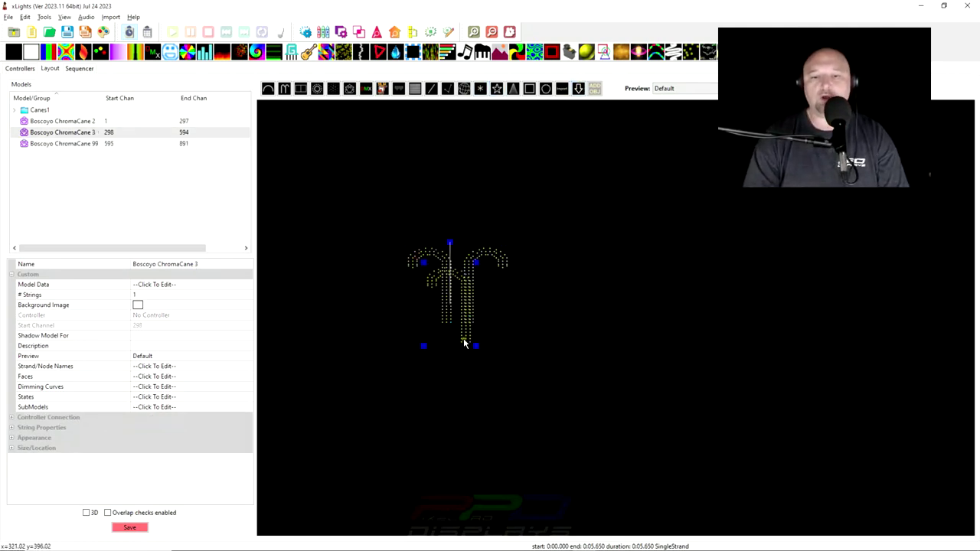
{"action": "left_click", "coordinate": [439, 403]}
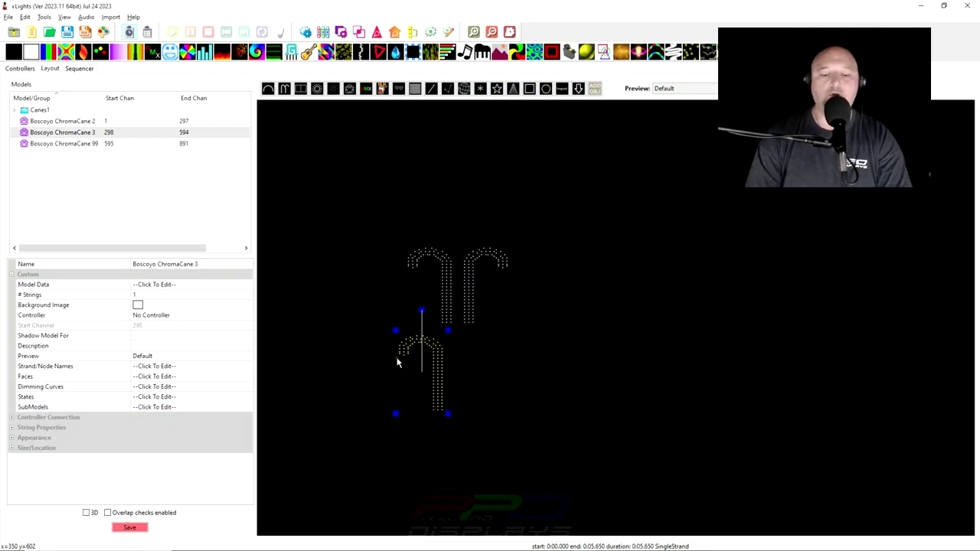
{"action": "key", "text": "ctrl+v"}
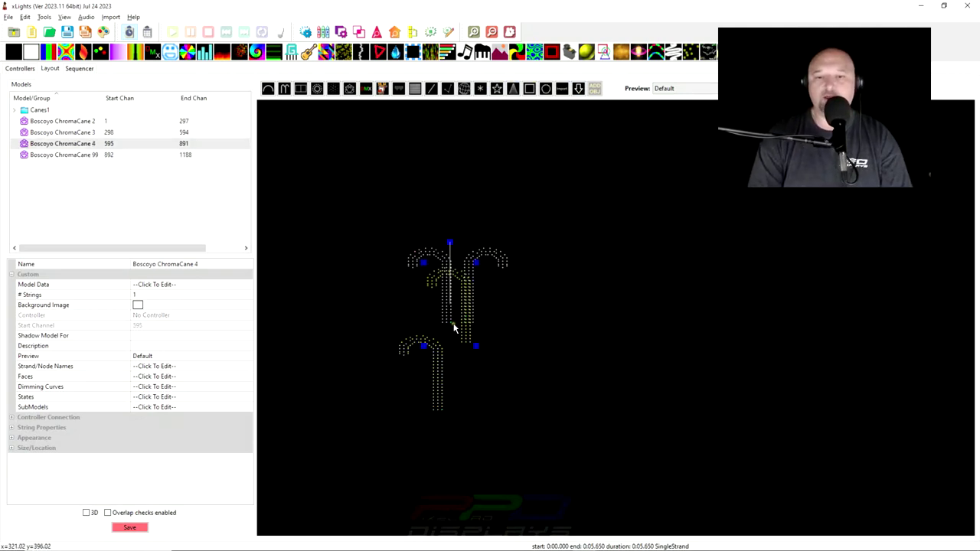
{"action": "left_click", "coordinate": [450, 406]}
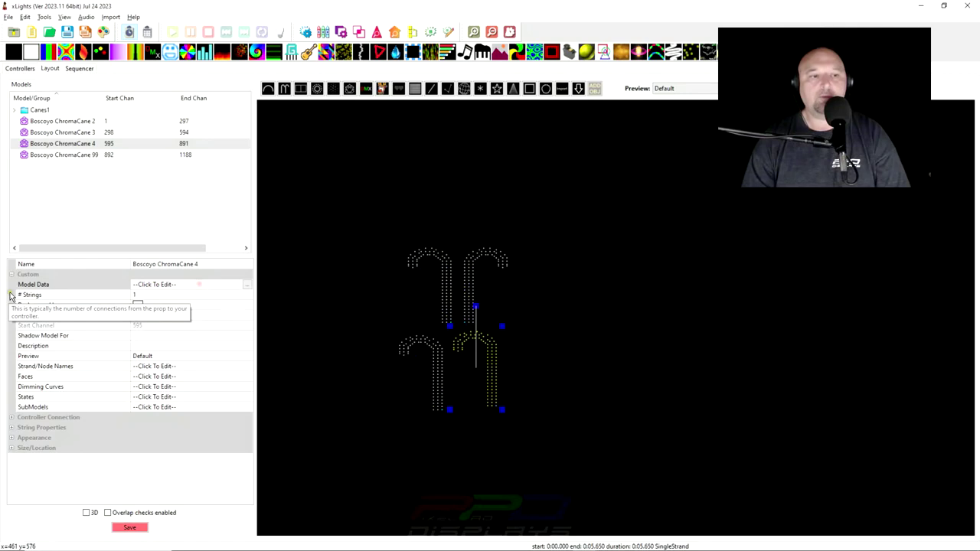
- Flip ChromaCane 4's custom model data grid horizontally
{"action": "left_click", "coordinate": [246, 284]}
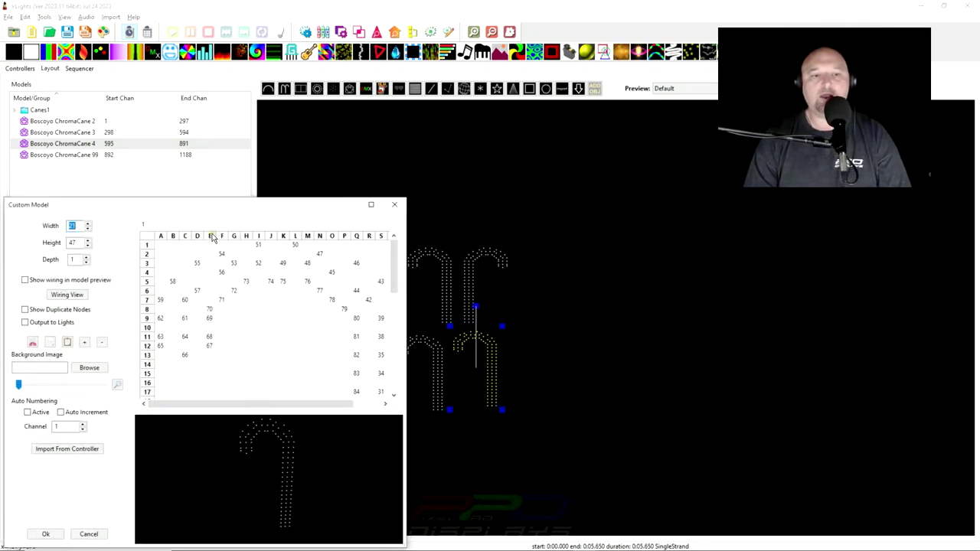
{"action": "left_click_drag", "start_coordinate": [217, 203], "coordinate": [268, 57]}
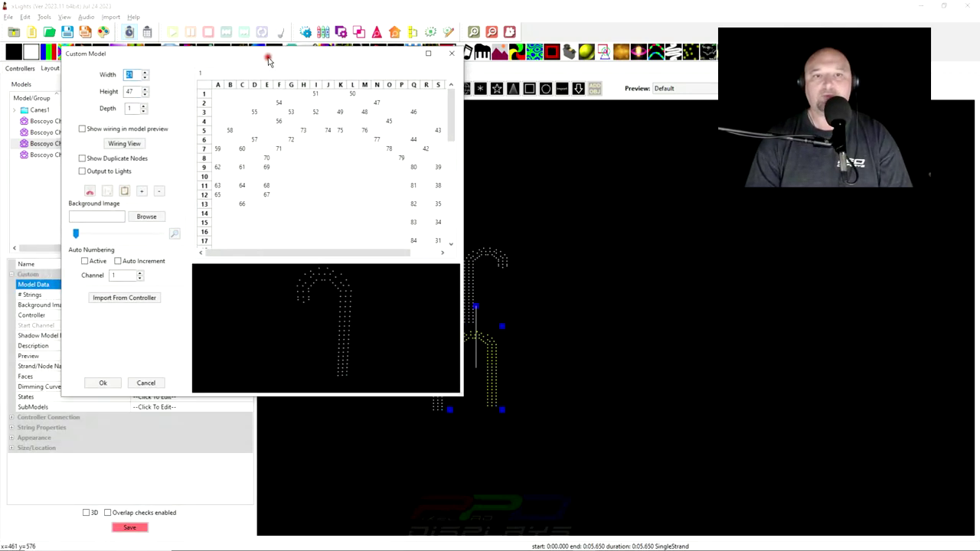
{"action": "right_click", "coordinate": [320, 185]}
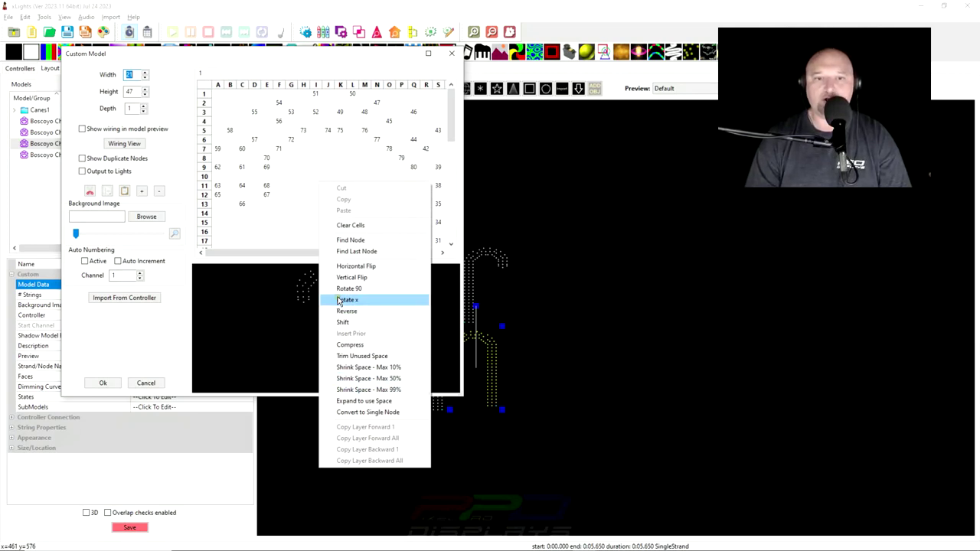
{"action": "left_click", "coordinate": [338, 271]}
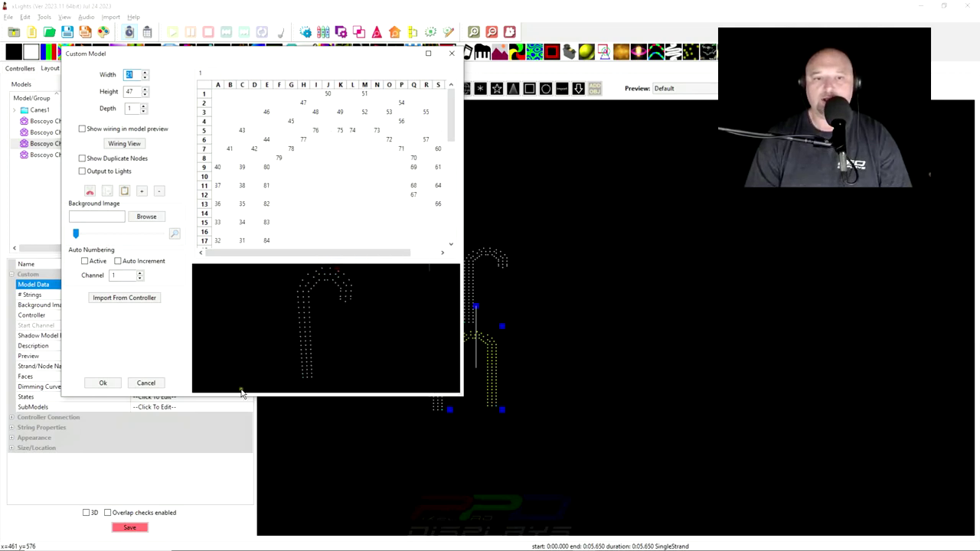
- Accept the flipped data, nudge ChromaCane 4, and group ChromaCane 3 and 4 as Cane2
{"action": "left_click", "coordinate": [101, 381]}
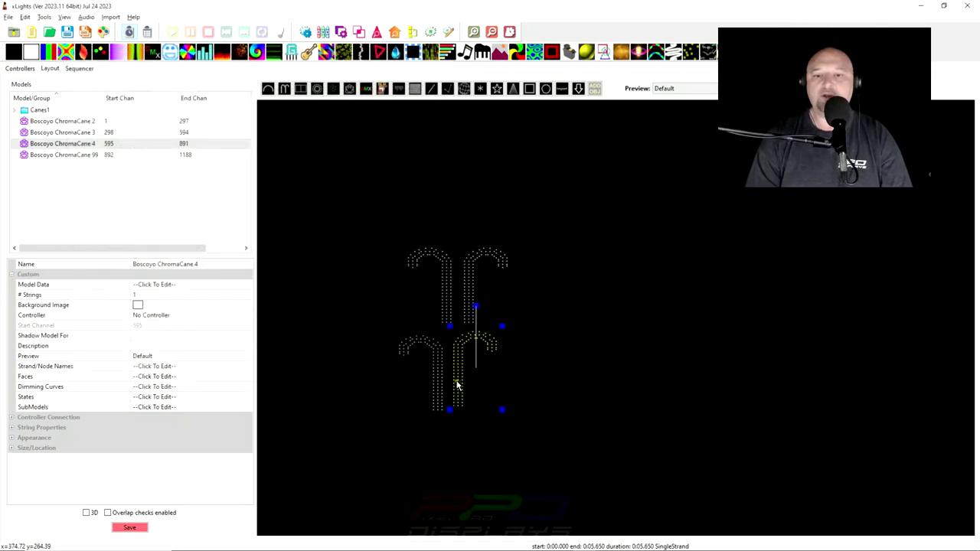
{"action": "mouse_move", "coordinate": [458, 385]}
{"action": "left_mouse_down"}
{"action": "mouse_move", "coordinate": [471, 393]}
{"action": "mouse_move", "coordinate": [453, 391]}
{"action": "left_mouse_up"}
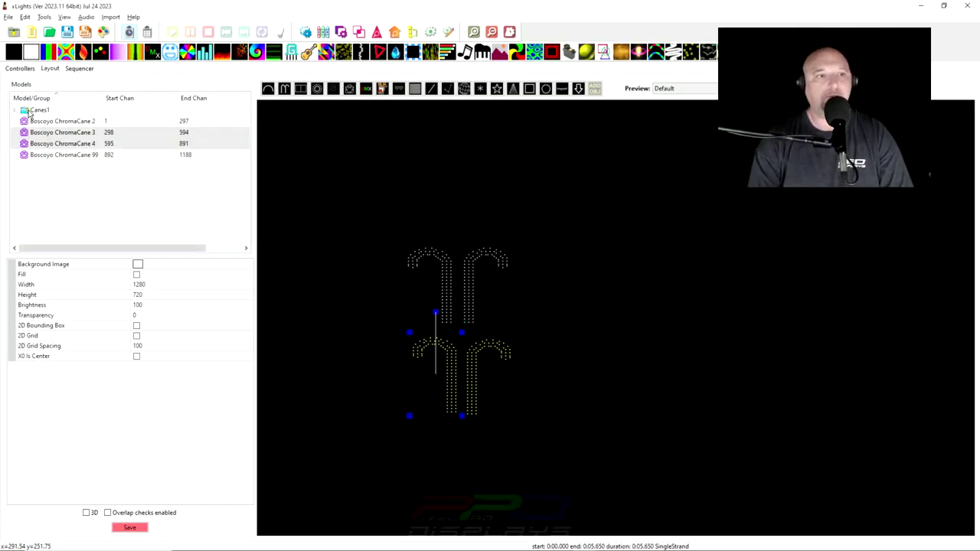
{"action": "right_click", "coordinate": [464, 390]}
{"action": "left_click", "coordinate": [505, 238]}
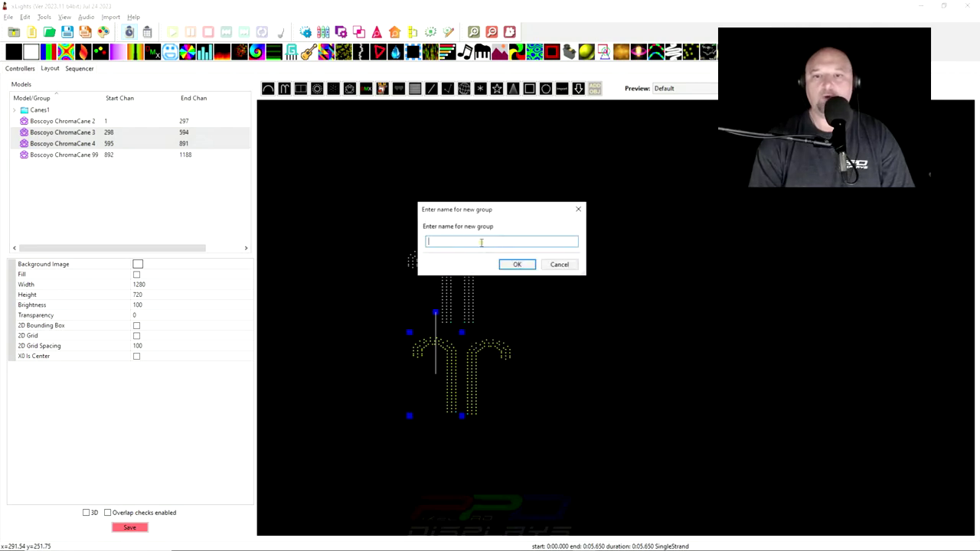
{"action": "type", "text": "Cane2"}
{"action": "key", "text": "Return"}
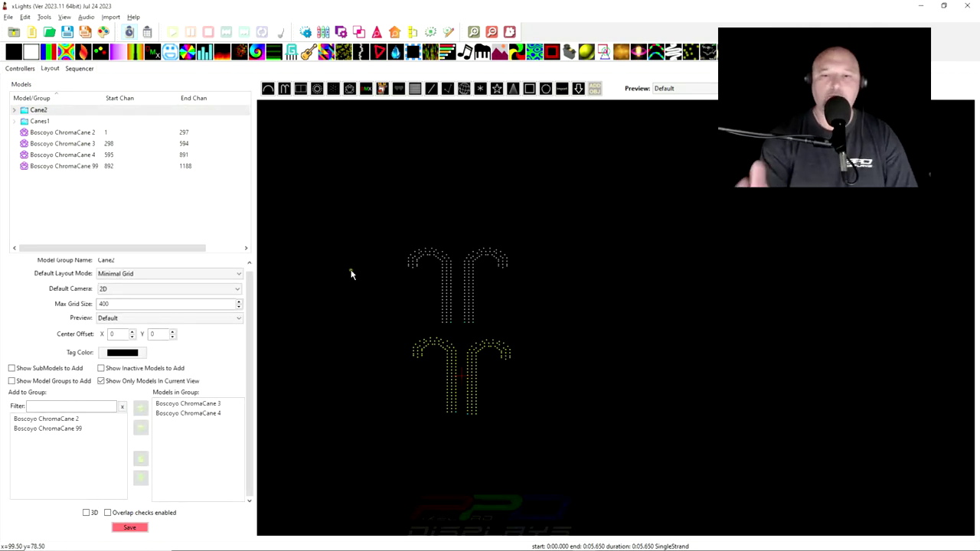
- Add Cane2 to the sequencer's display elements and select 5 to 10 seconds on its row
{"action": "left_click", "coordinate": [79, 67]}
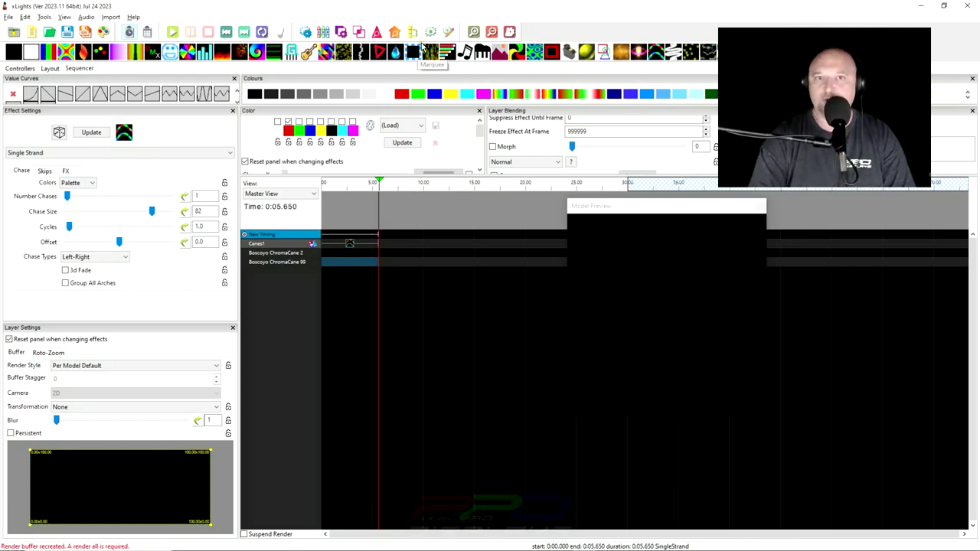
{"action": "left_click", "coordinate": [417, 35]}
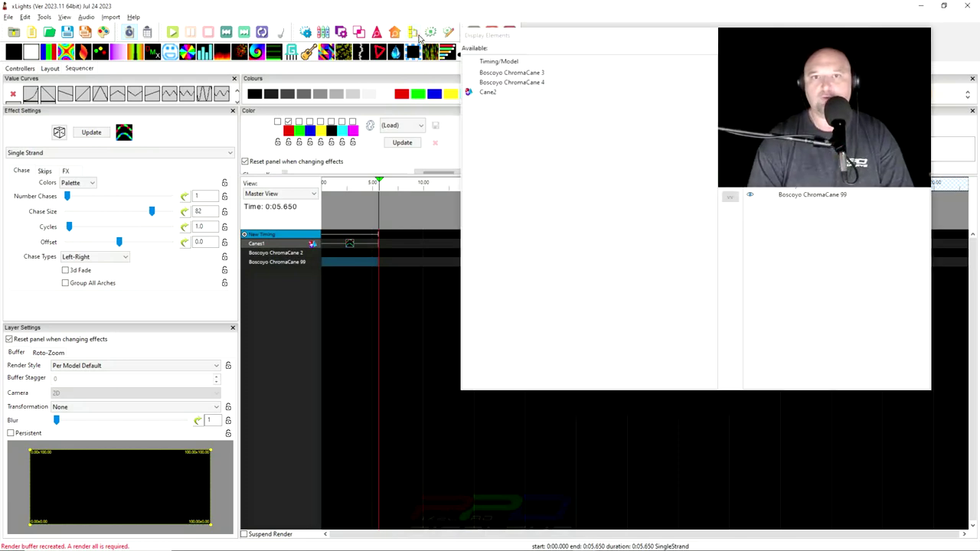
{"action": "left_click", "coordinate": [482, 92]}
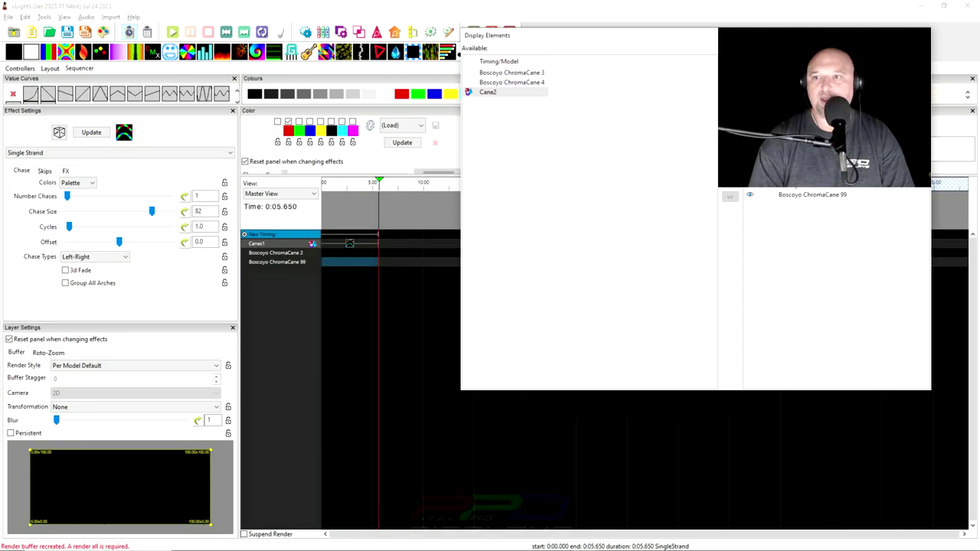
{"action": "left_click_drag", "start_coordinate": [788, 190], "coordinate": [785, 198]}
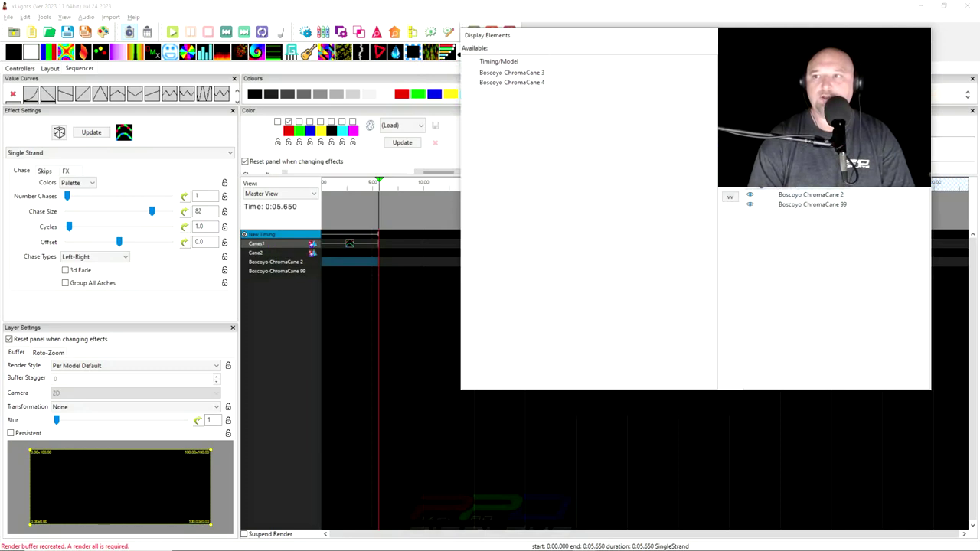
{"action": "left_click", "coordinate": [923, 35]}
{"action": "left_click_drag", "start_coordinate": [379, 253], "coordinate": [429, 253]}
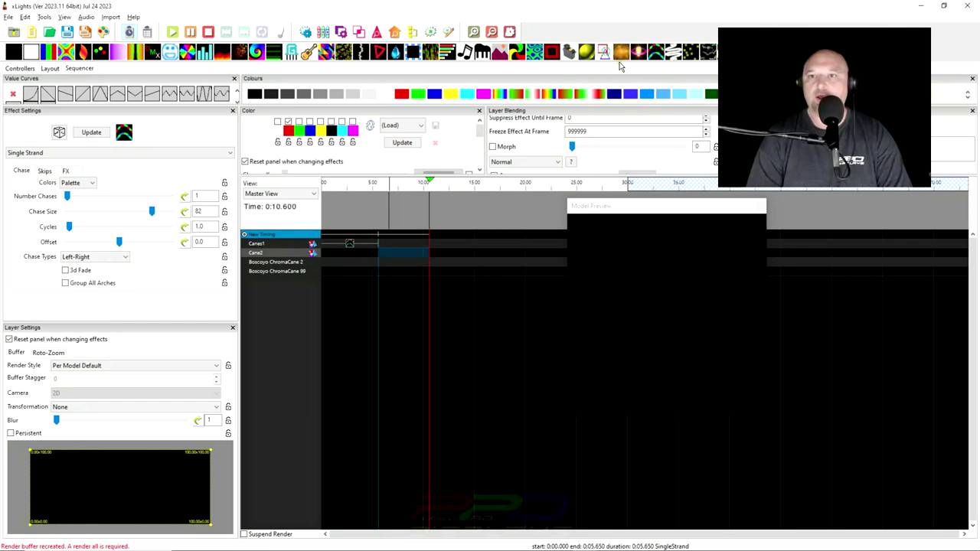
- Add a SingleStrand chase to Cane2 over roughly 5–10 s and copy it
{"action": "left_click_drag", "start_coordinate": [654, 59], "coordinate": [390, 254]}
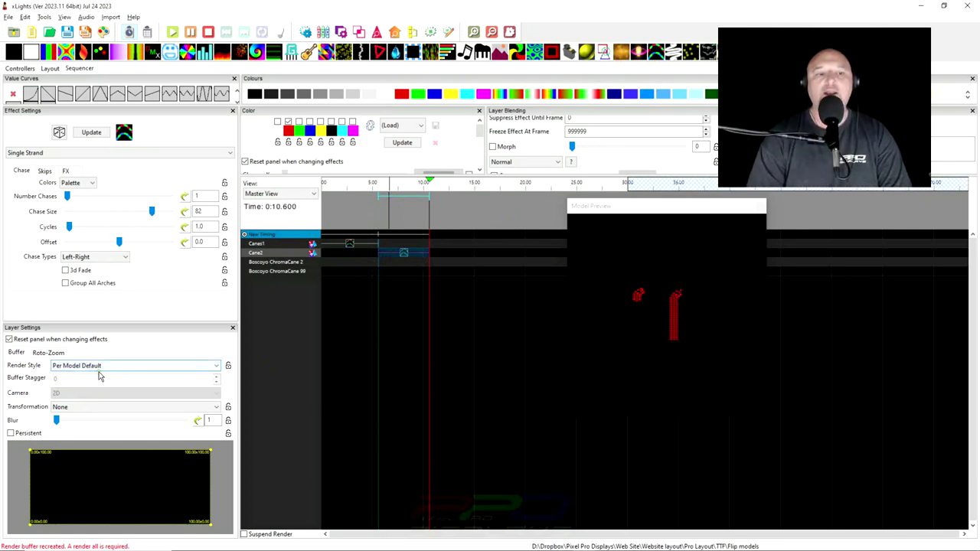
{"action": "left_click", "coordinate": [406, 254]}
{"action": "right_click", "coordinate": [403, 253]}
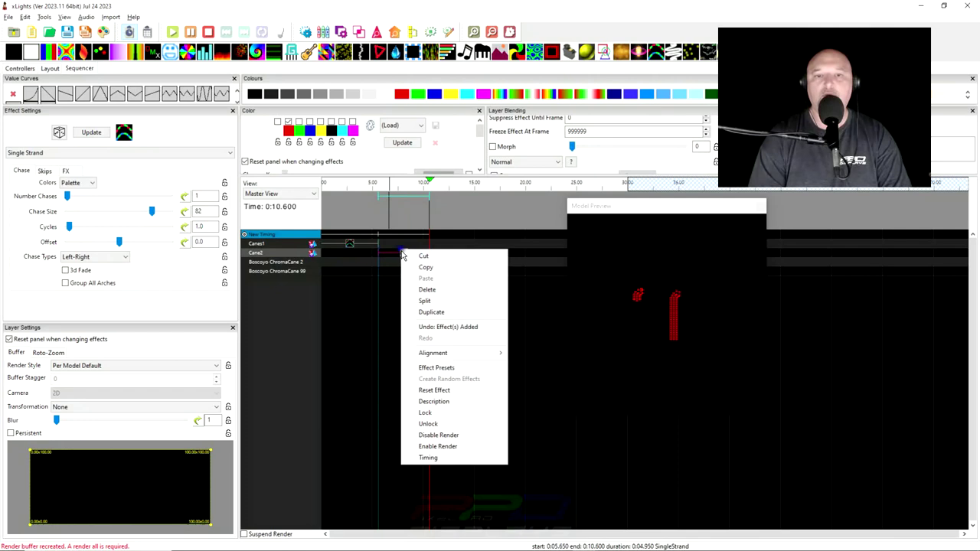
{"action": "left_click", "coordinate": [402, 250]}
- Paste the chase onto Canes1 and change its palette from red to white
{"action": "right_click", "coordinate": [404, 251]}
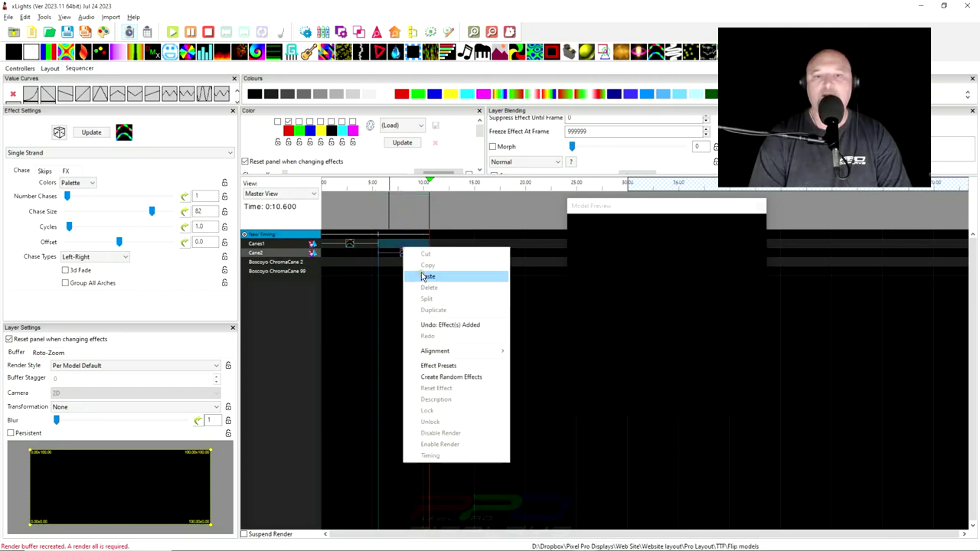
{"action": "left_click", "coordinate": [418, 276]}
{"action": "left_click", "coordinate": [399, 245]}
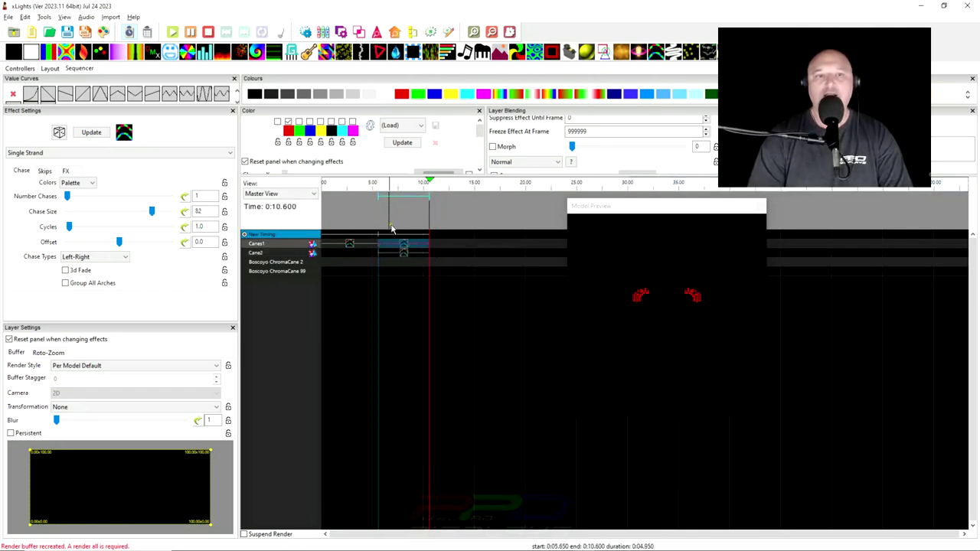
{"action": "left_click", "coordinate": [277, 122]}
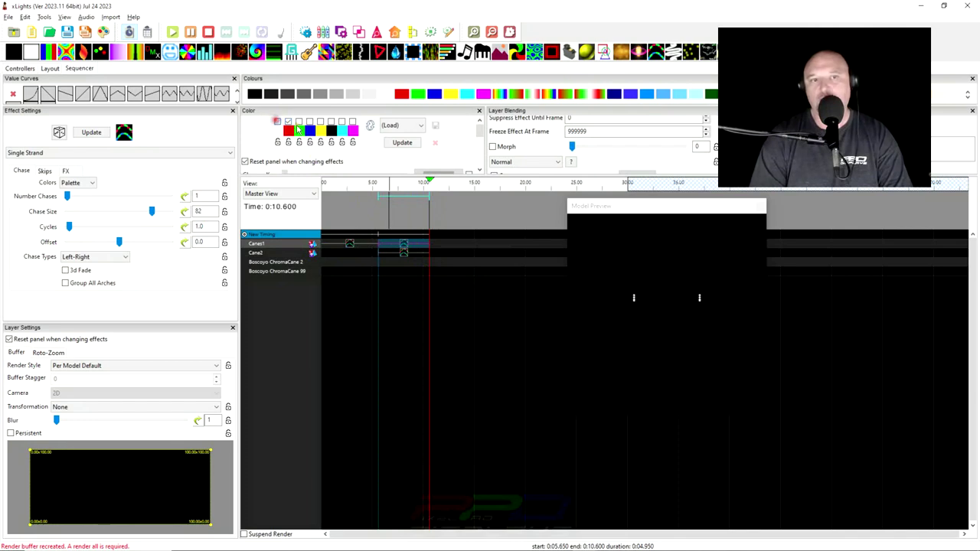
{"action": "left_click", "coordinate": [288, 122]}
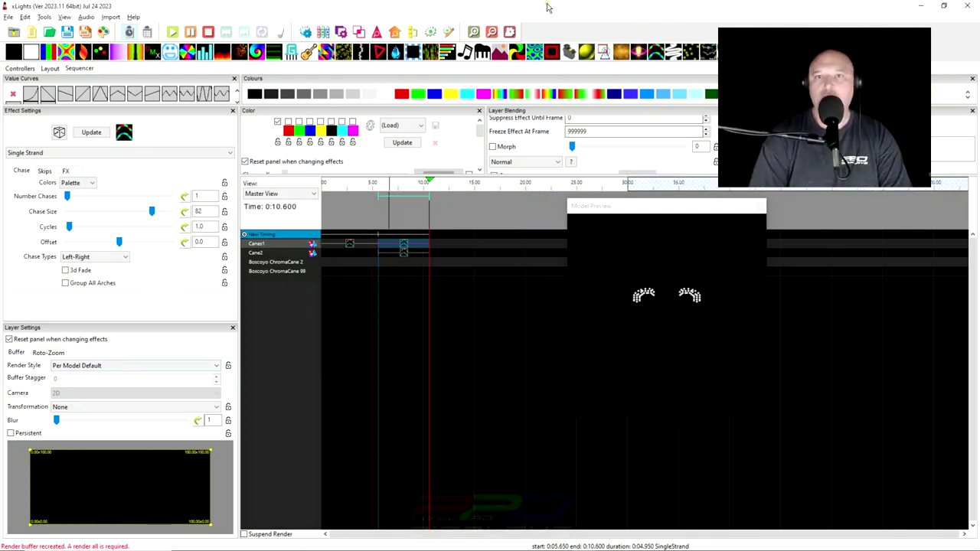
- Open the house preview and widen it so all four candy canes are visible
{"action": "left_click", "coordinate": [396, 31]}
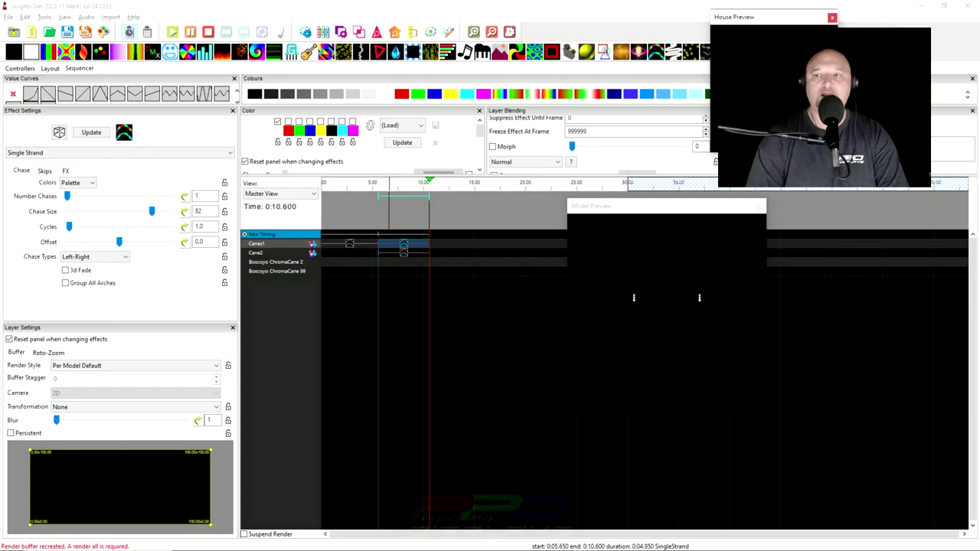
{"action": "left_click_drag", "start_coordinate": [710, 155], "coordinate": [560, 155]}
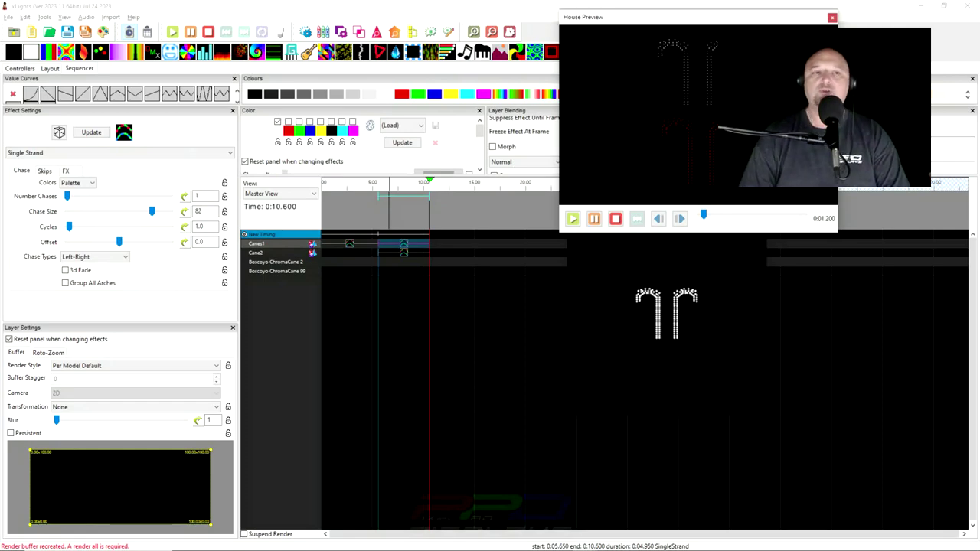
{"action": "left_click", "coordinate": [50, 68]}
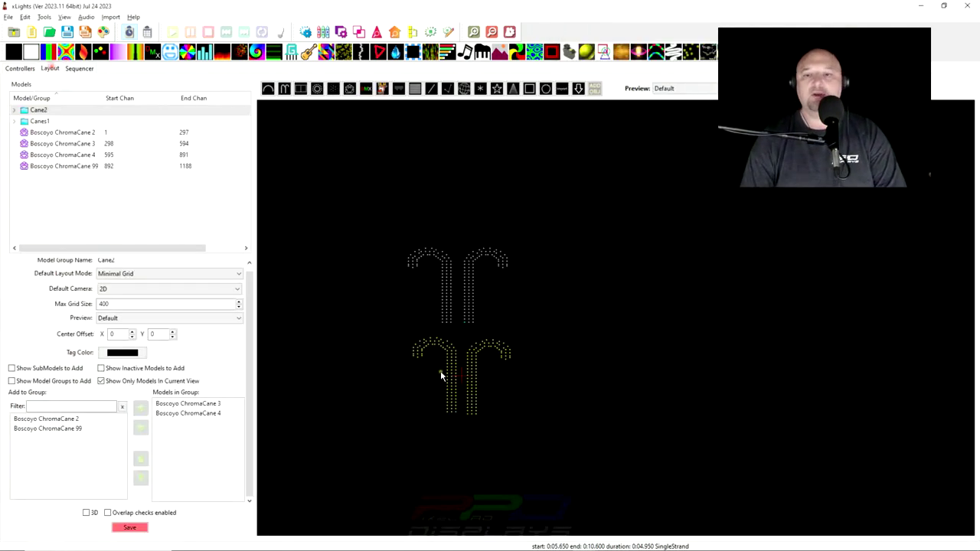
{"action": "left_click", "coordinate": [483, 352]}
{"action": "left_click", "coordinate": [169, 285]}
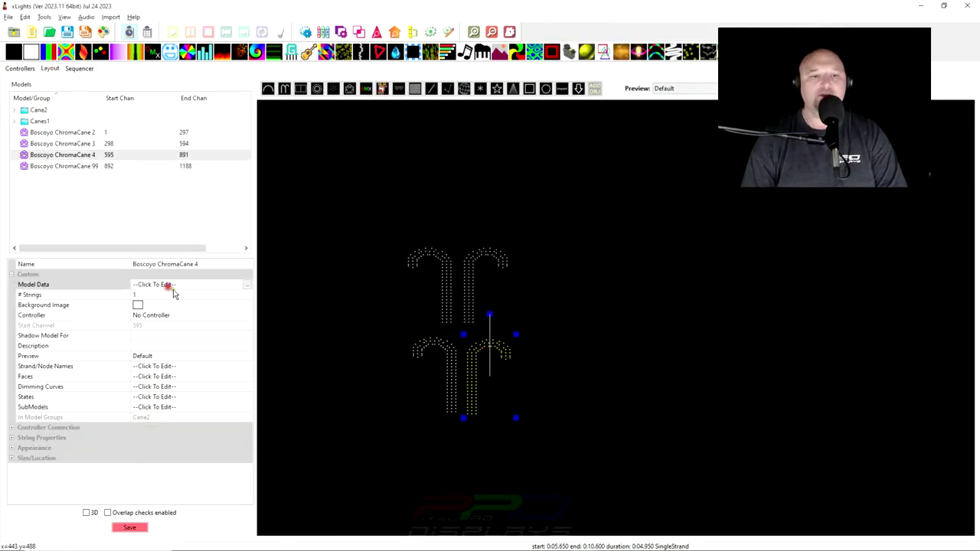
{"action": "left_click", "coordinate": [250, 285]}
{"action": "right_click", "coordinate": [272, 344]}
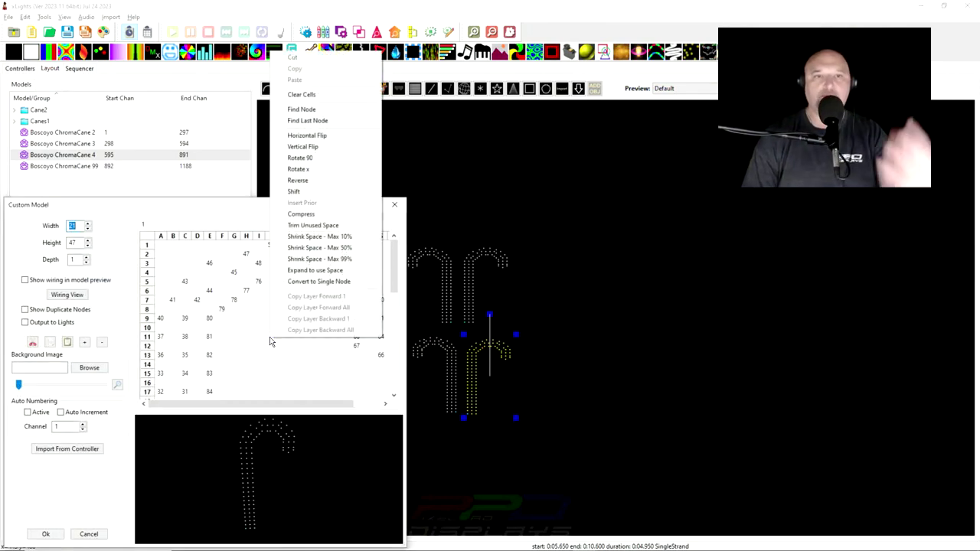